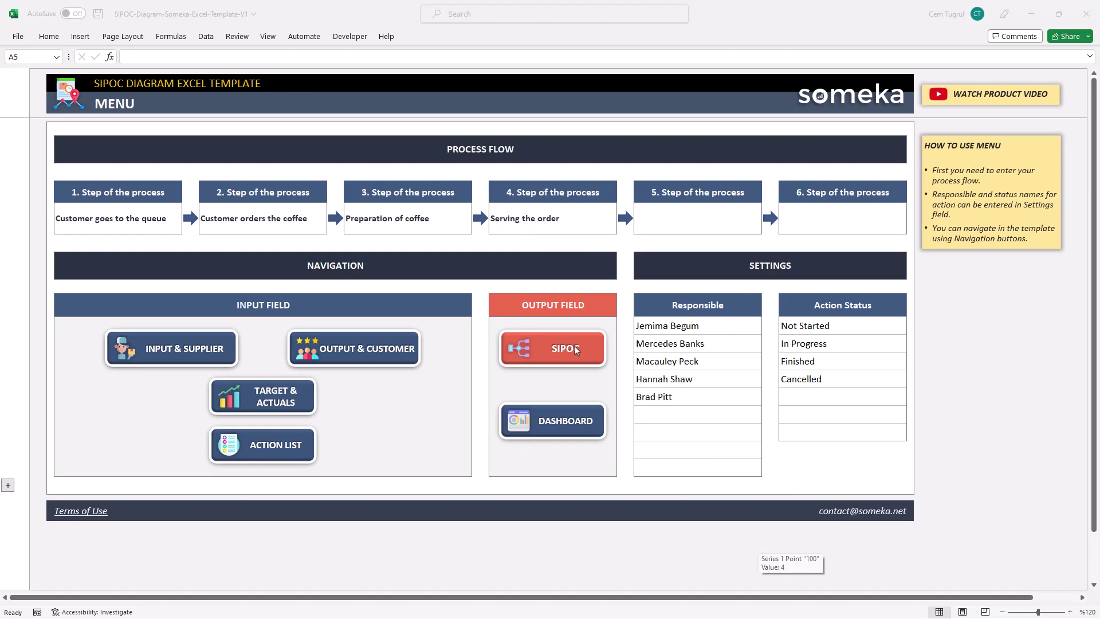
# - Browse the Input & Supplier, Output & Customer, Targets and Action List sheets from the menu
pyautogui.click(191, 346)
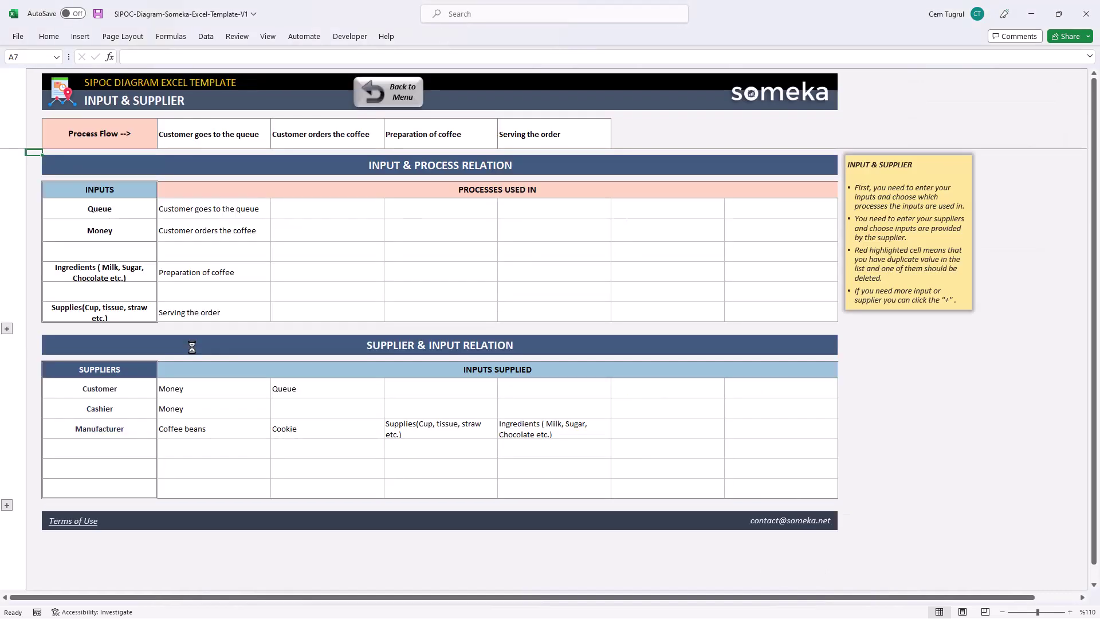
pyautogui.click(376, 95)
pyautogui.click(359, 346)
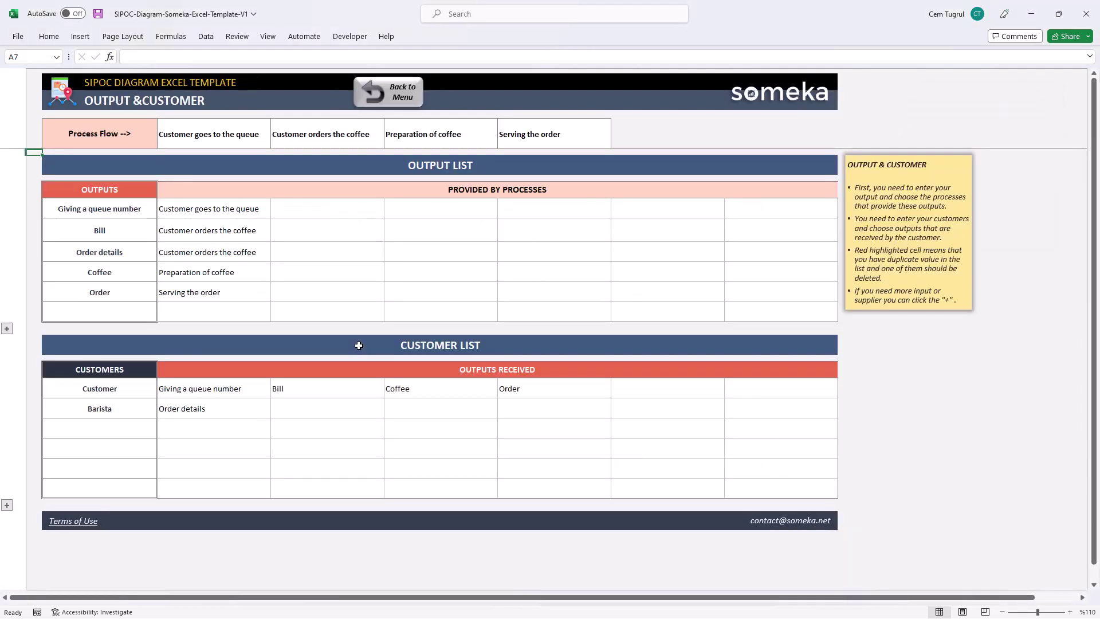
pyautogui.click(388, 94)
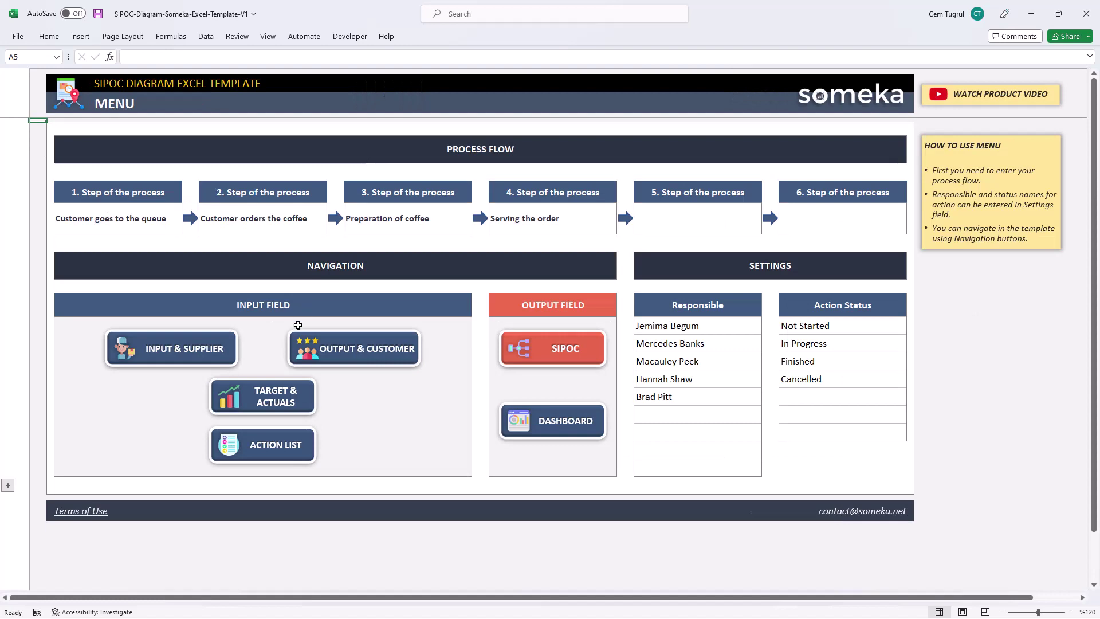
pyautogui.click(261, 405)
pyautogui.click(382, 105)
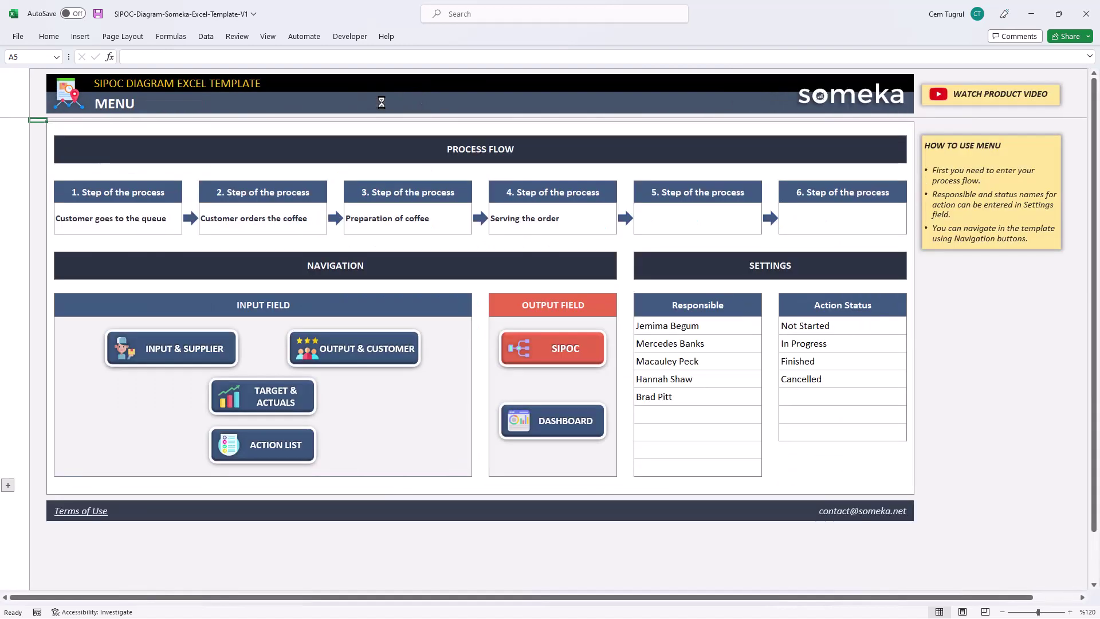
pyautogui.click(274, 440)
pyautogui.click(382, 96)
# - Preview the generated SIPOC diagram and the dashboard, returning to the menu each time
pyautogui.click(536, 353)
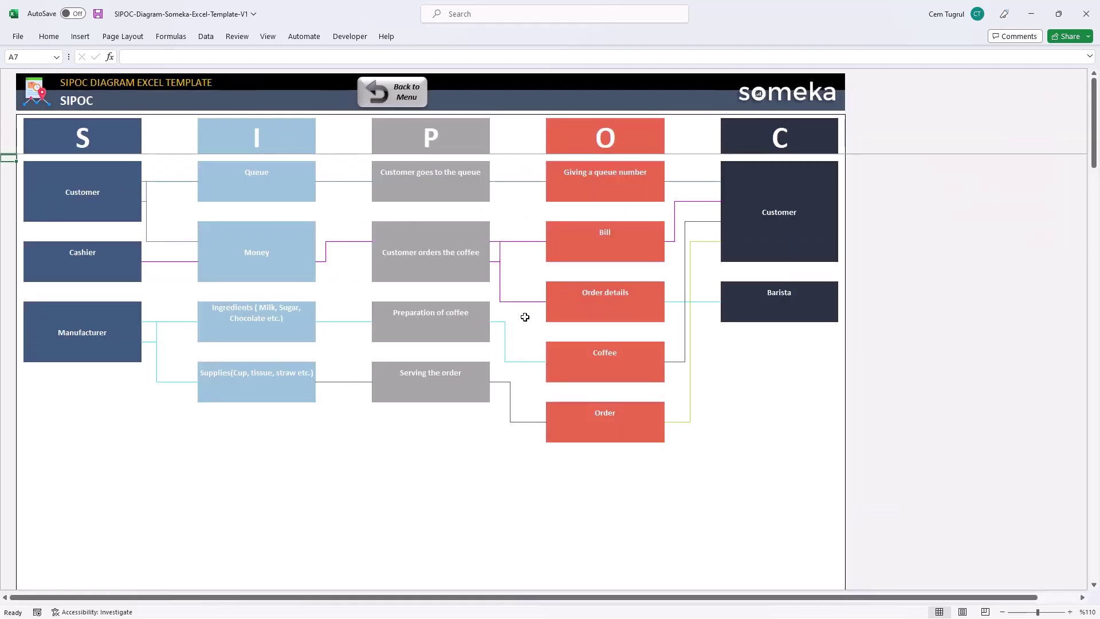
pyautogui.click(408, 105)
pyautogui.click(588, 431)
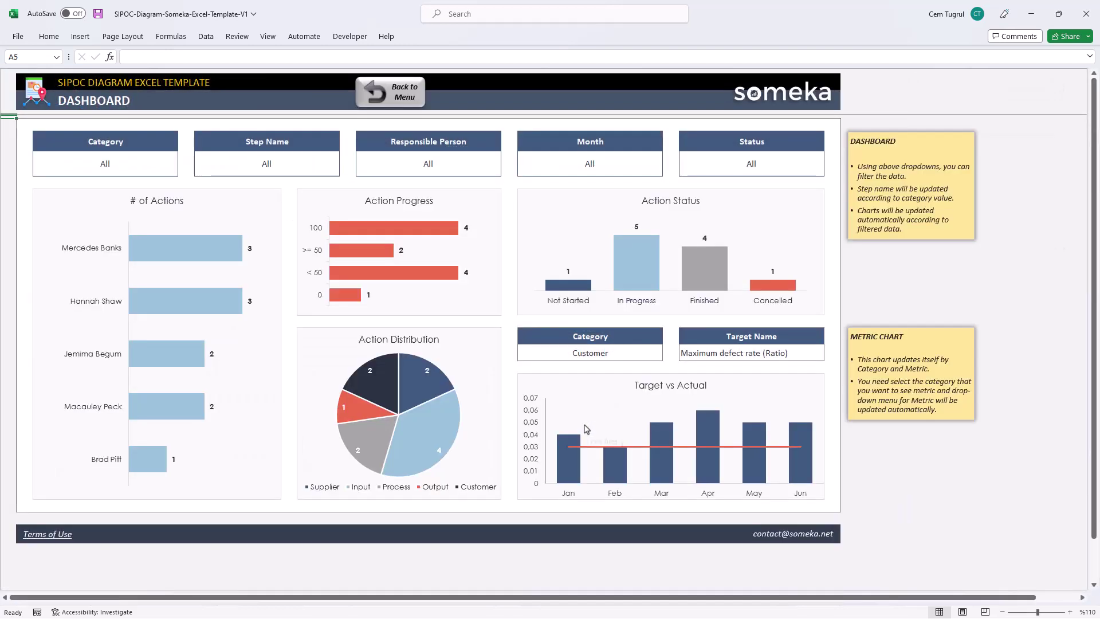
pyautogui.click(405, 99)
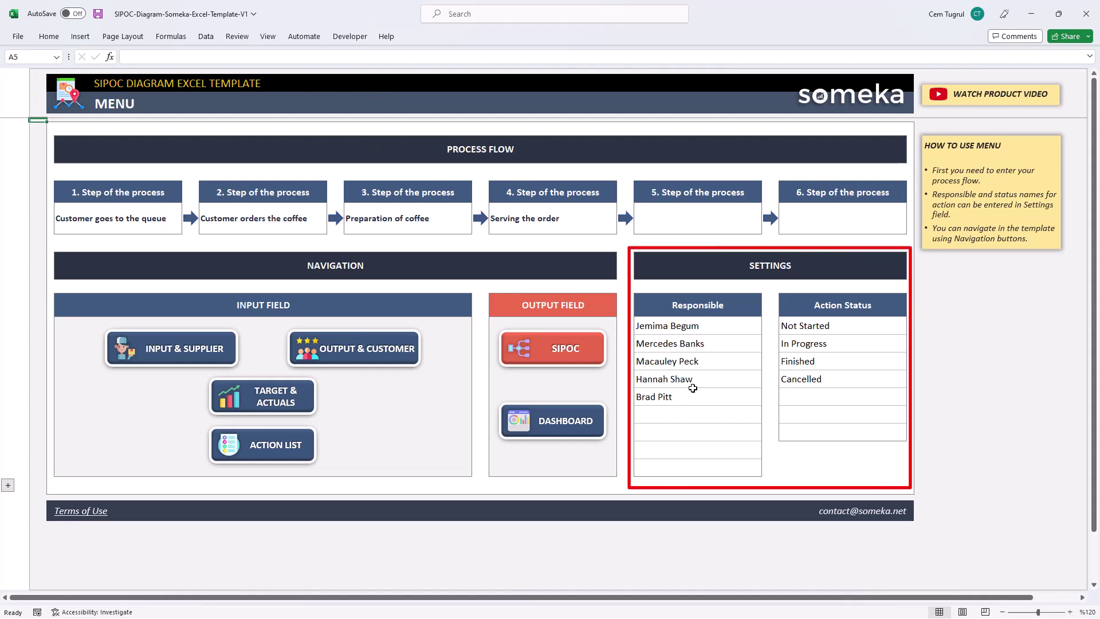
# - Enter 'Customer pays the bill' as the fifth process step
pyautogui.click(842, 381)
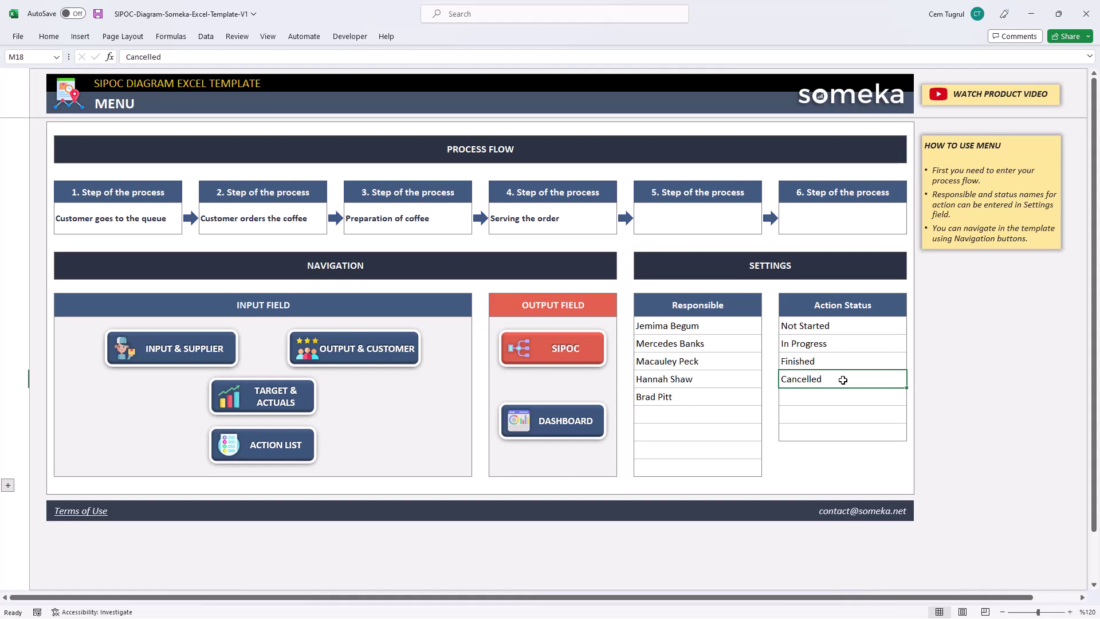
pyautogui.click(714, 227)
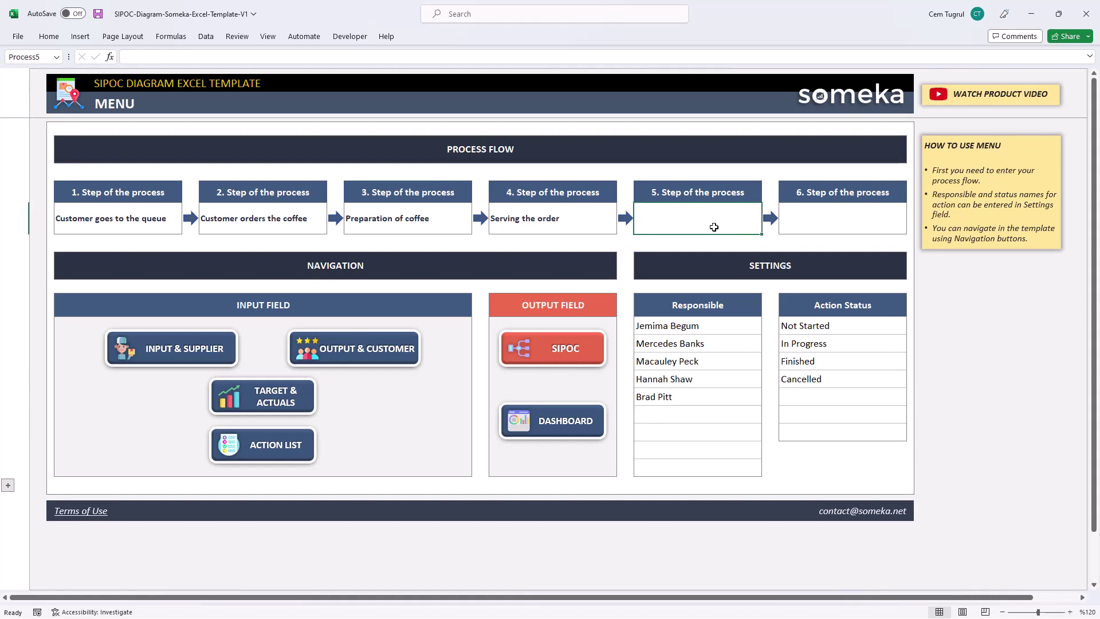
pyautogui.write('Customer pays the bill')
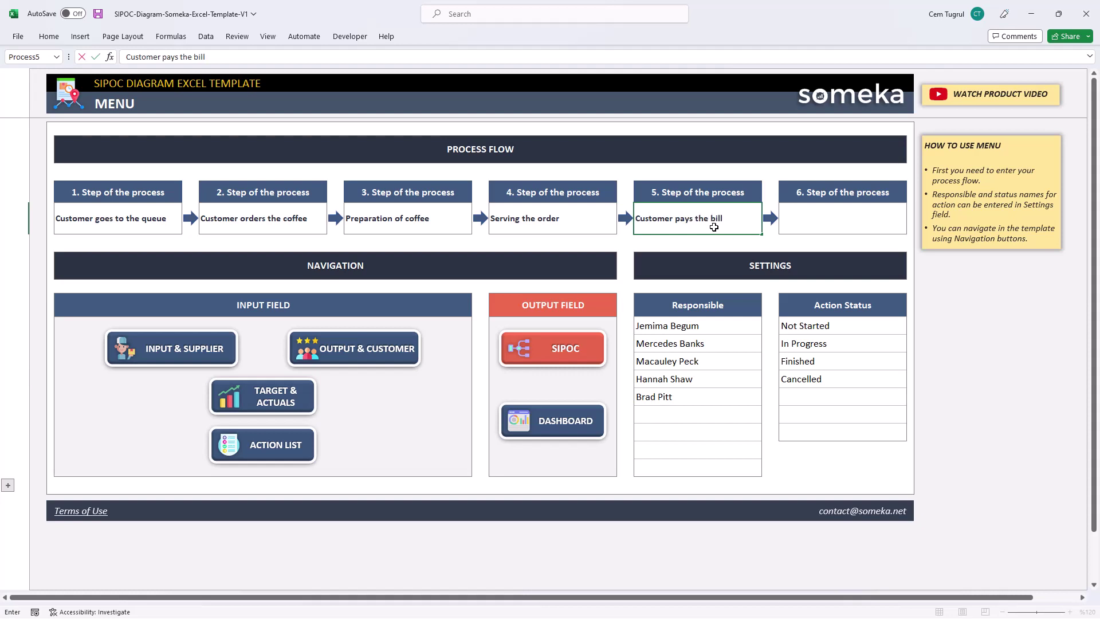
# - Add a sixth person's name to the Responsible list
pyautogui.click(708, 420)
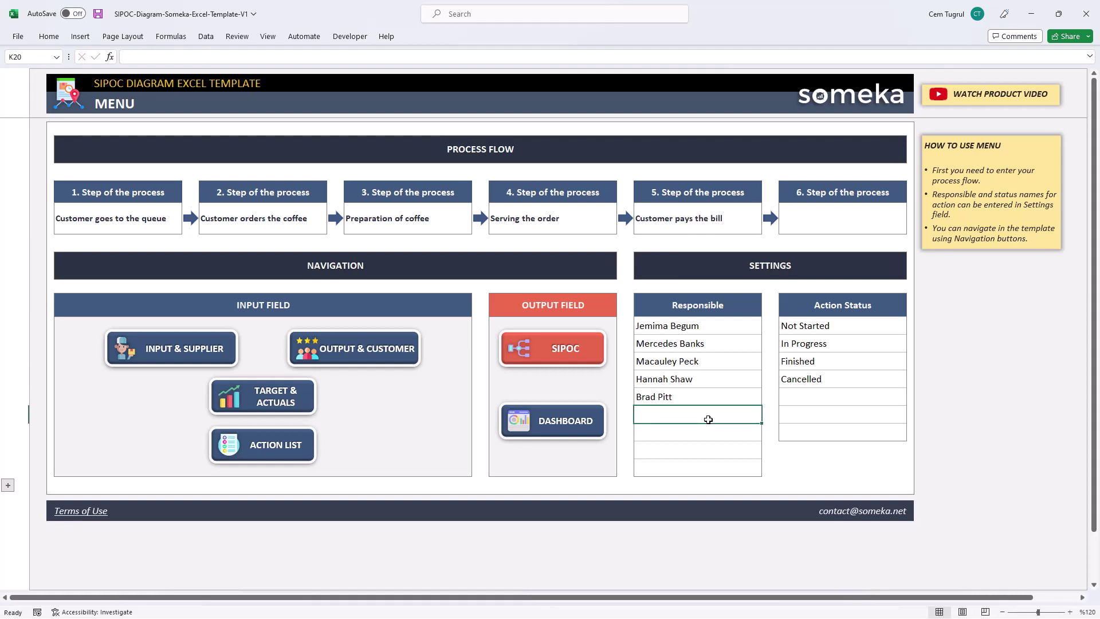
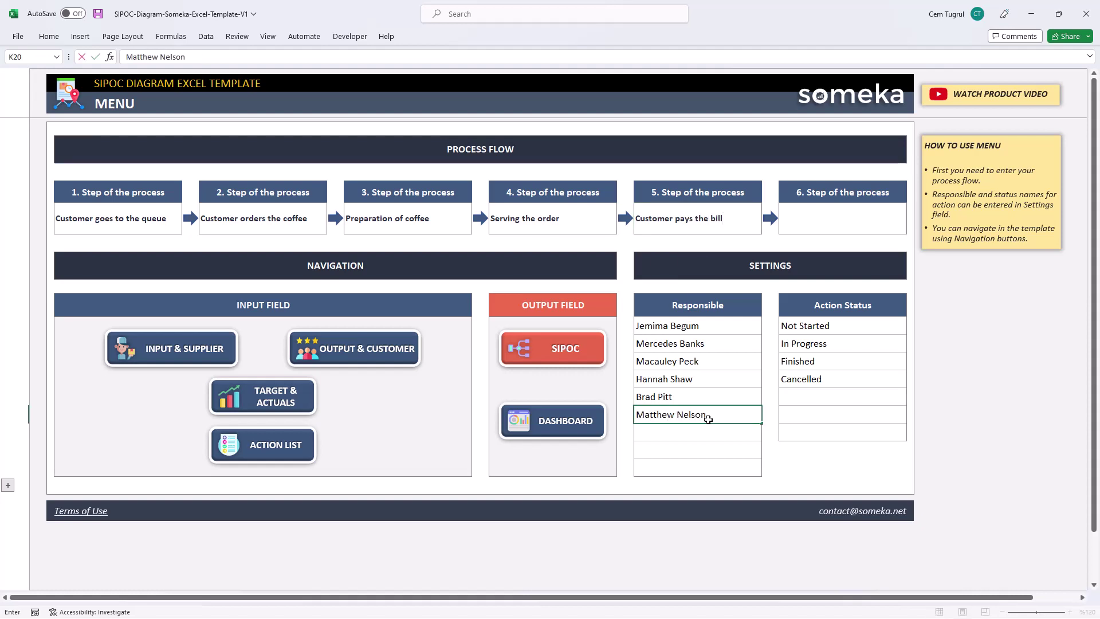
pyautogui.click(737, 431)
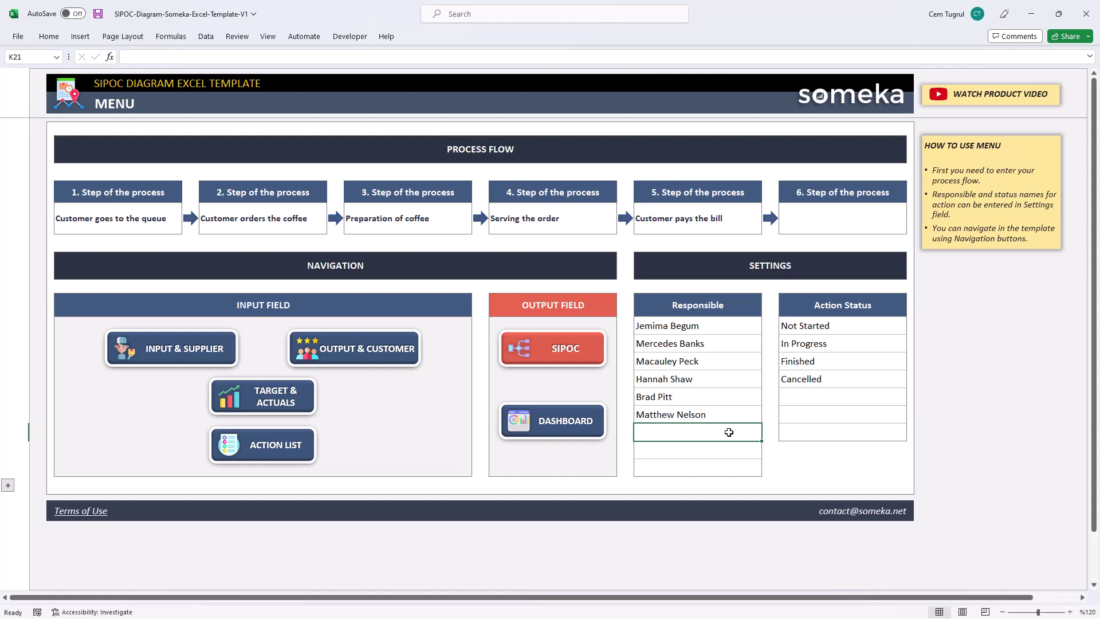
# - On Input & Supplier, link the Queue input to 'Customer orders the coffee' and 'Preparation of coffee'
pyautogui.click(194, 355)
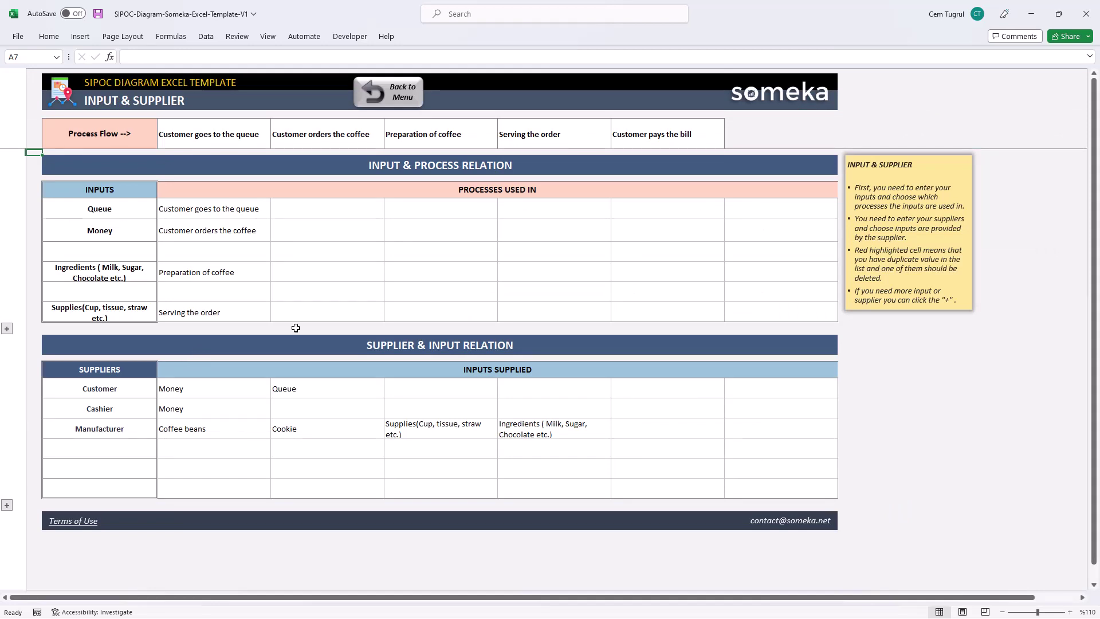
pyautogui.click(94, 215)
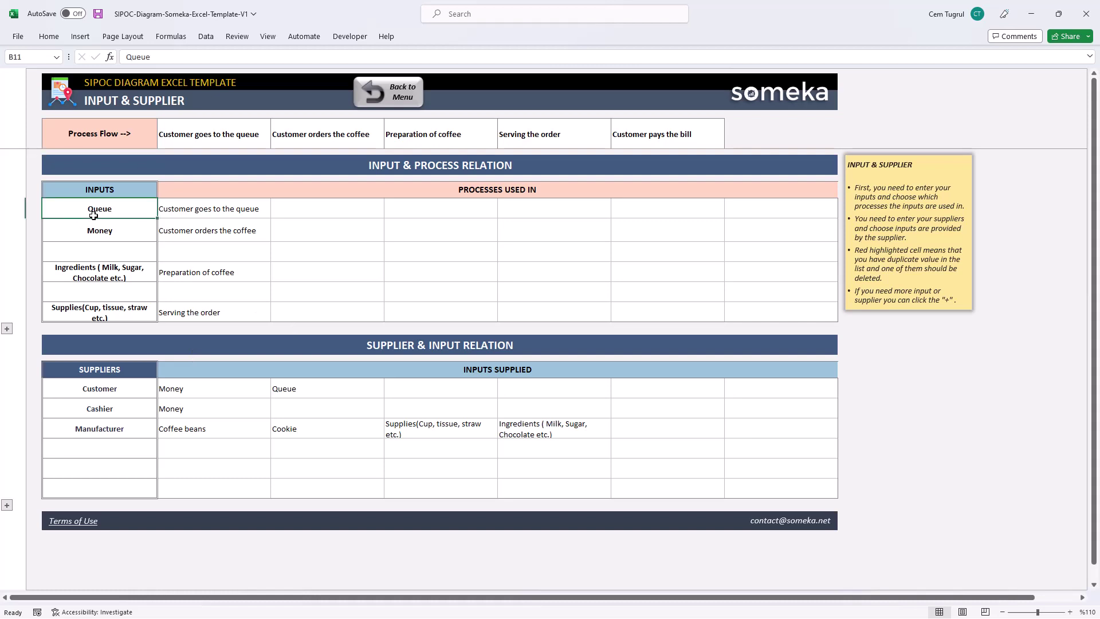
pyautogui.click(230, 209)
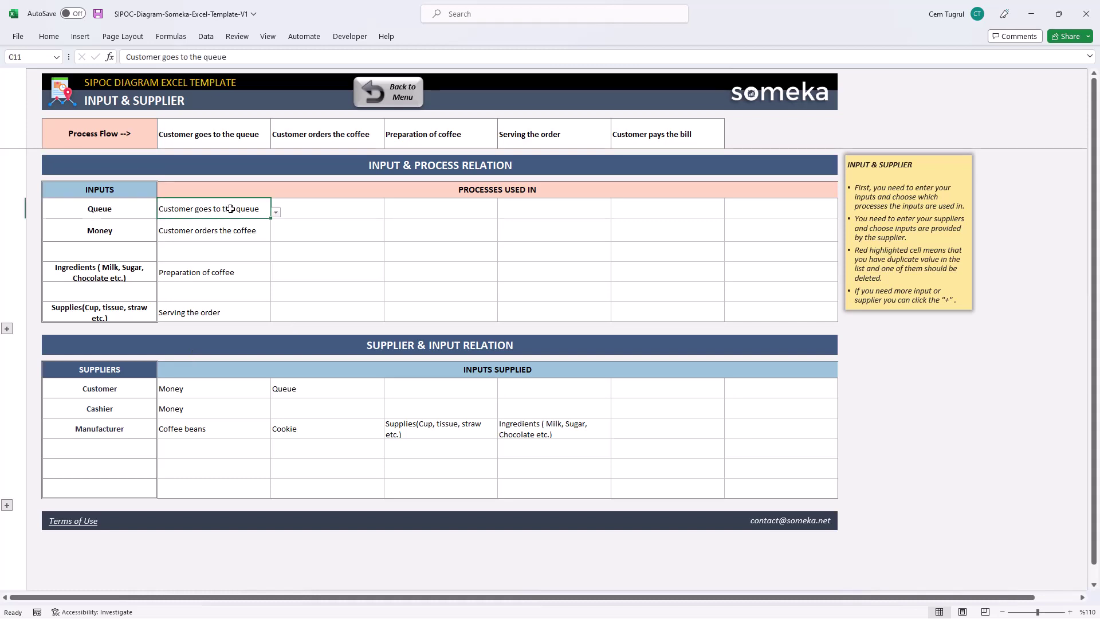
pyautogui.click(276, 212)
pyautogui.click(329, 211)
pyautogui.click(389, 212)
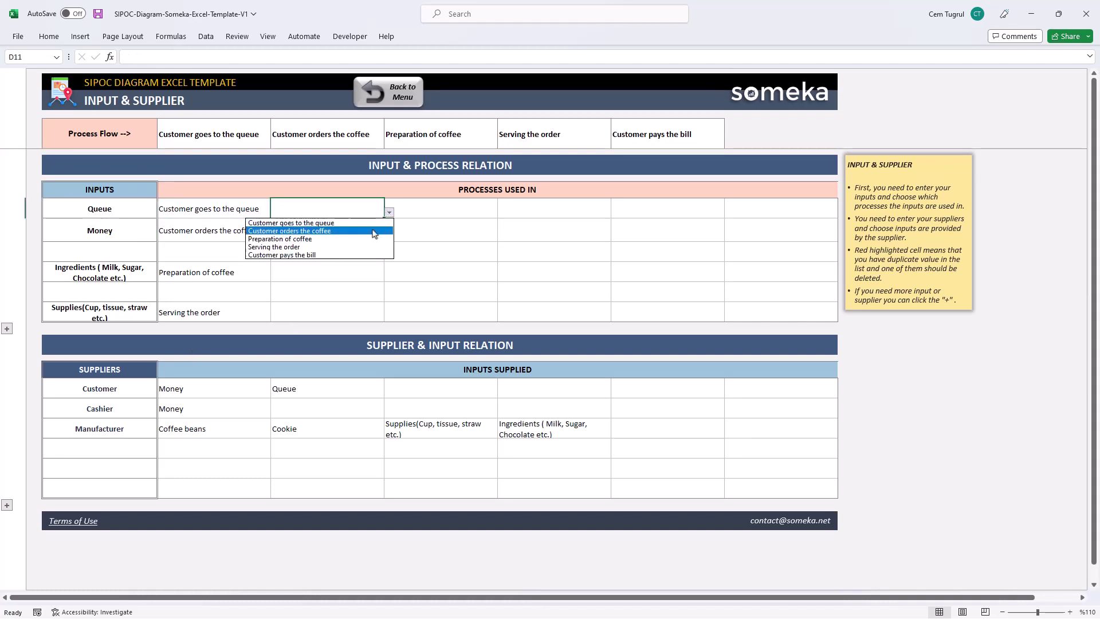
pyautogui.click(380, 230)
pyautogui.click(503, 216)
pyautogui.click(503, 213)
pyautogui.click(458, 238)
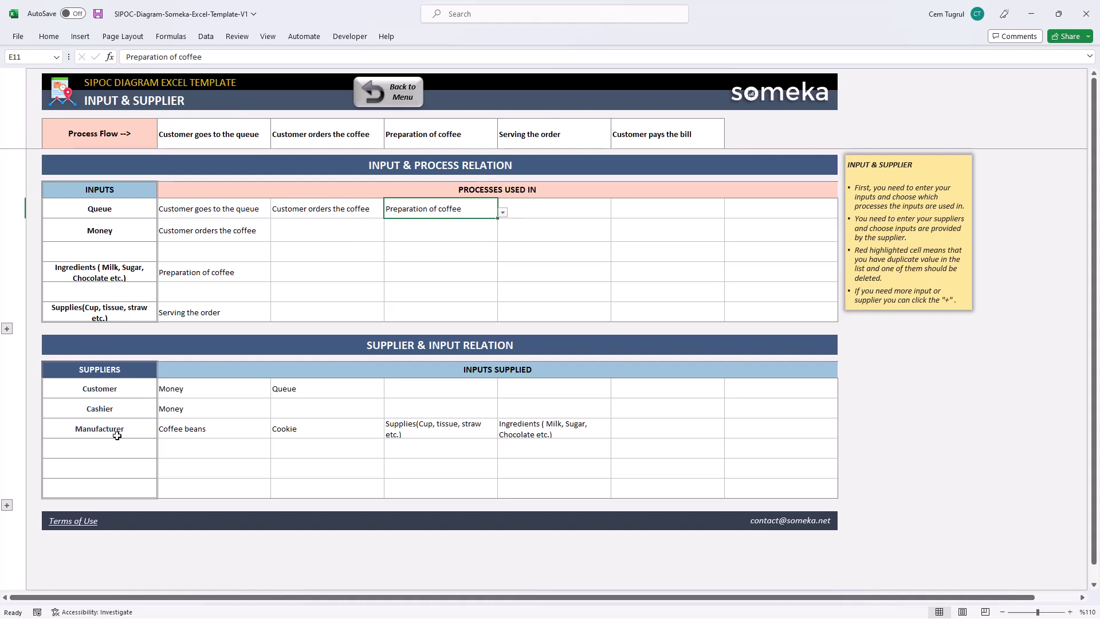
# - Check the Customer supplier's input dropdowns without changing anything, then return to the MENU sheet
pyautogui.click(317, 393)
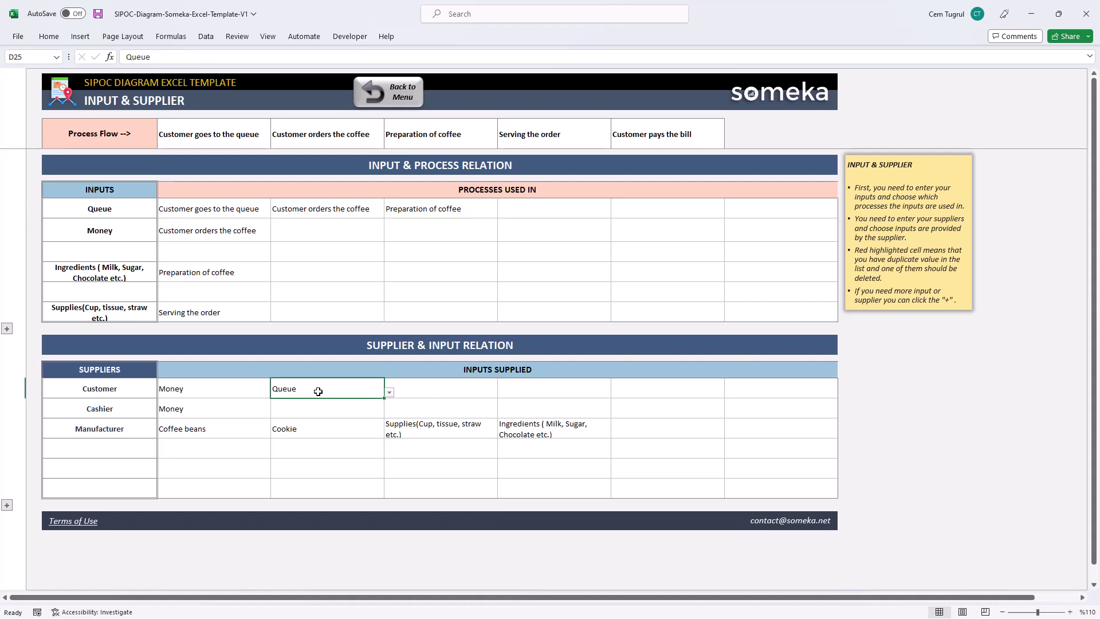
pyautogui.click(389, 393)
pyautogui.click(390, 393)
pyautogui.click(490, 391)
pyautogui.click(502, 393)
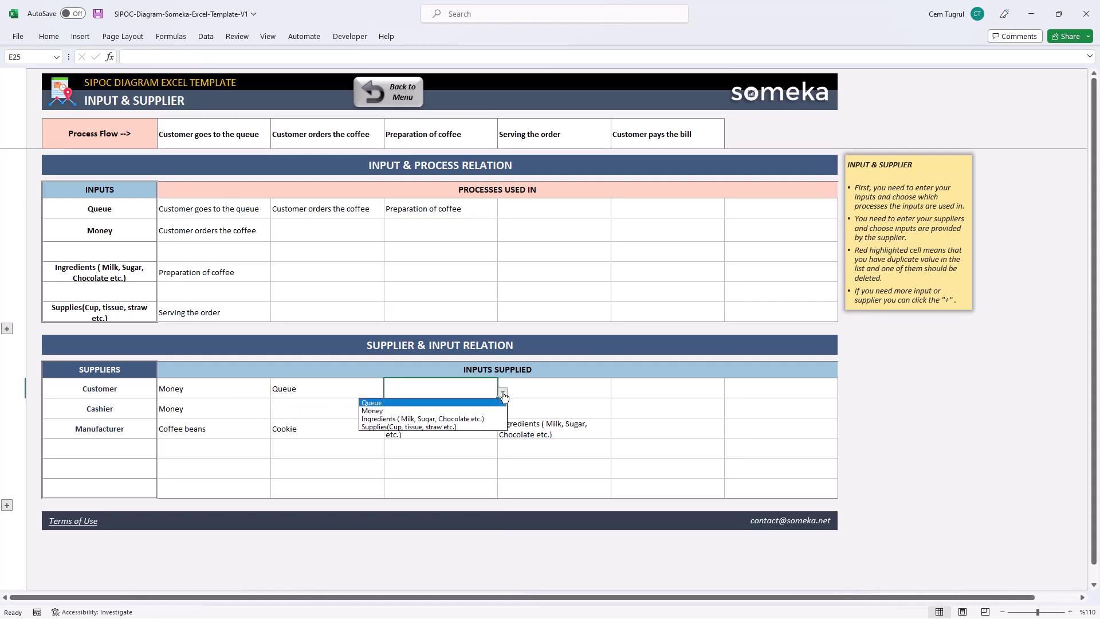
pyautogui.click(502, 393)
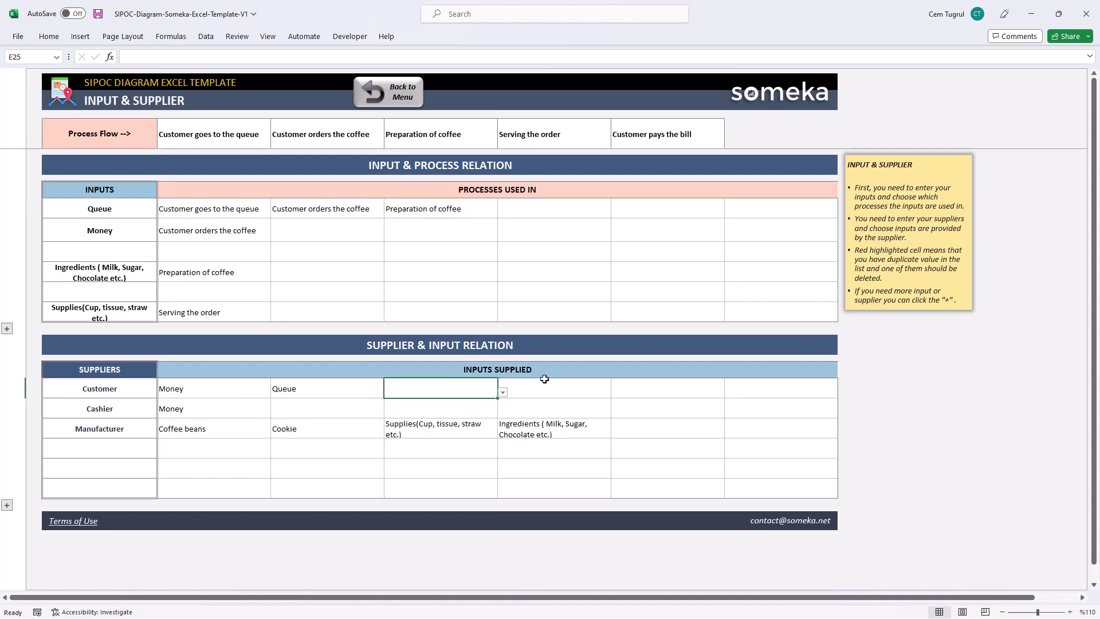
pyautogui.click(397, 93)
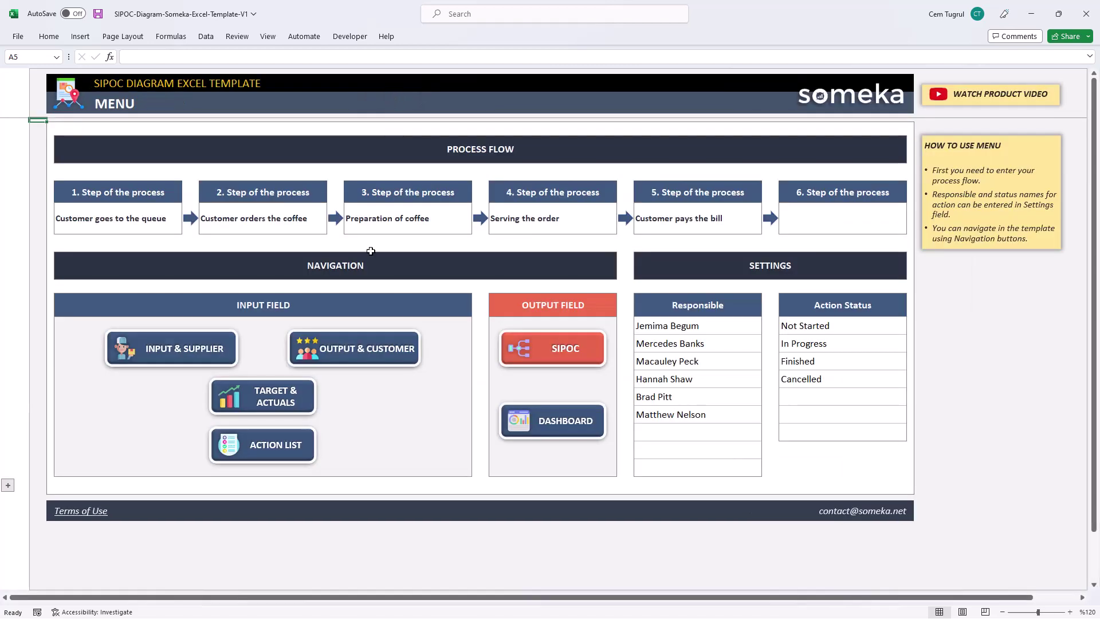
# - On Output & Customer, link the Bill output to the 'Customer pays the bill' process
pyautogui.click(362, 351)
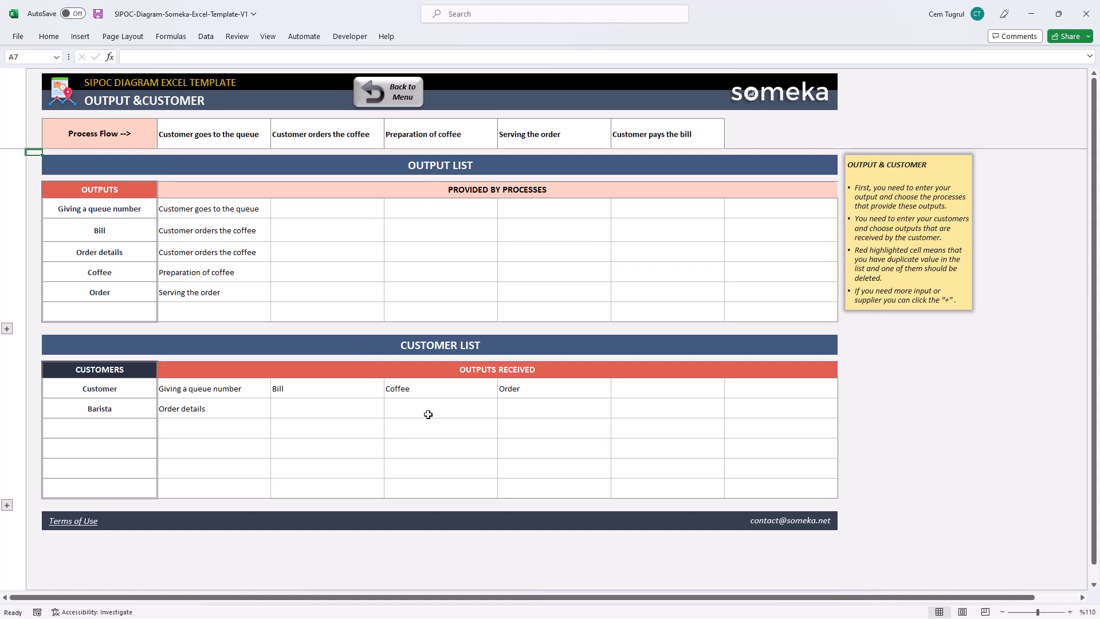
pyautogui.click(137, 206)
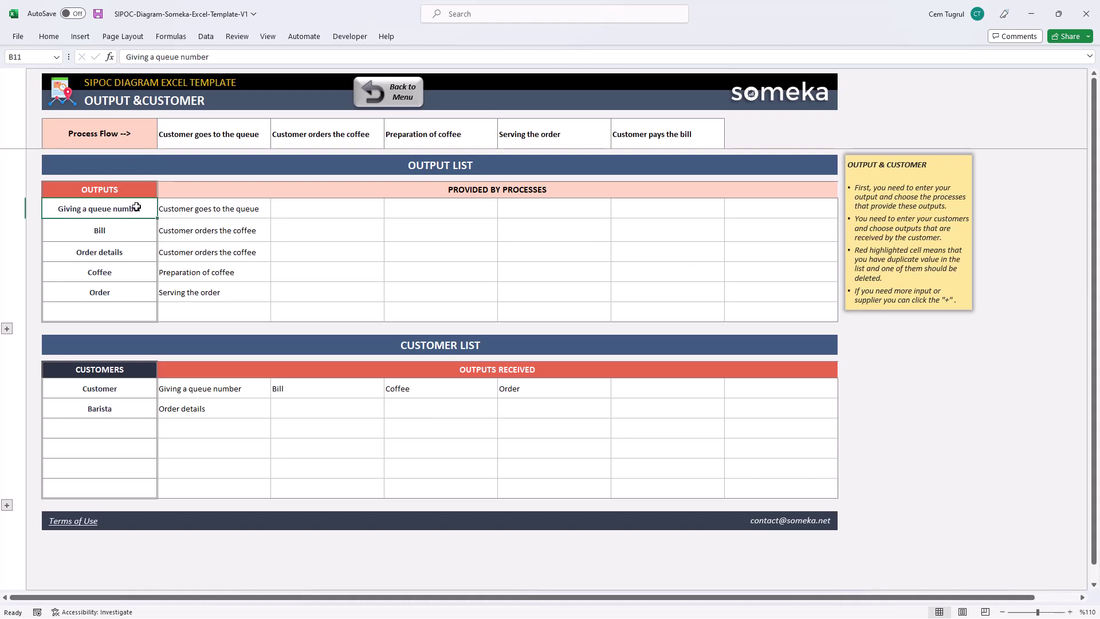
pyautogui.click(132, 229)
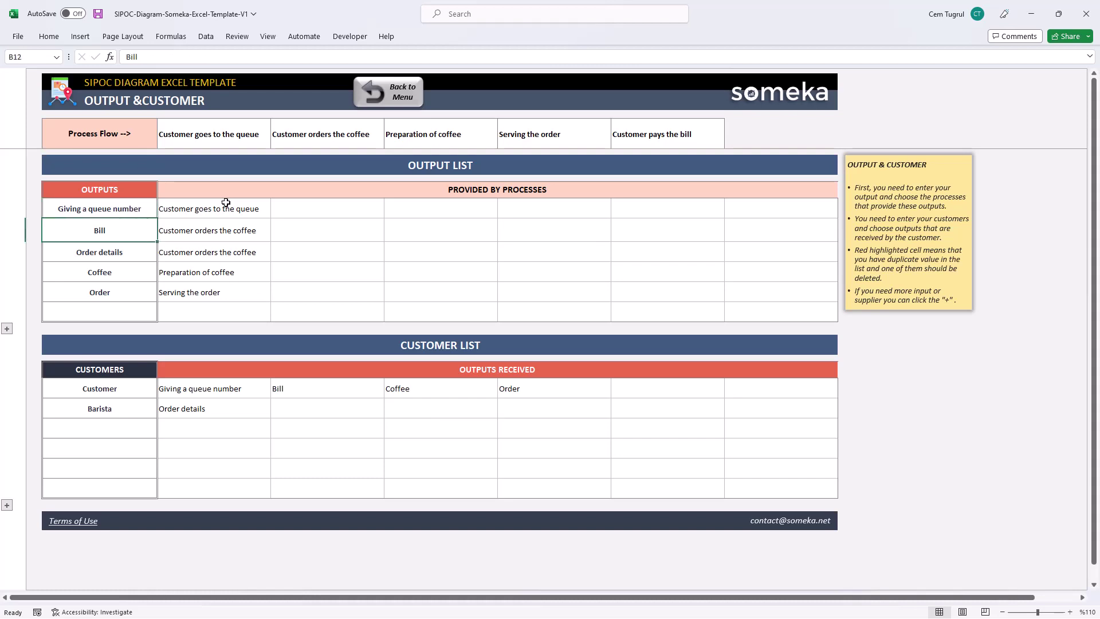
pyautogui.click(243, 212)
pyautogui.click(275, 213)
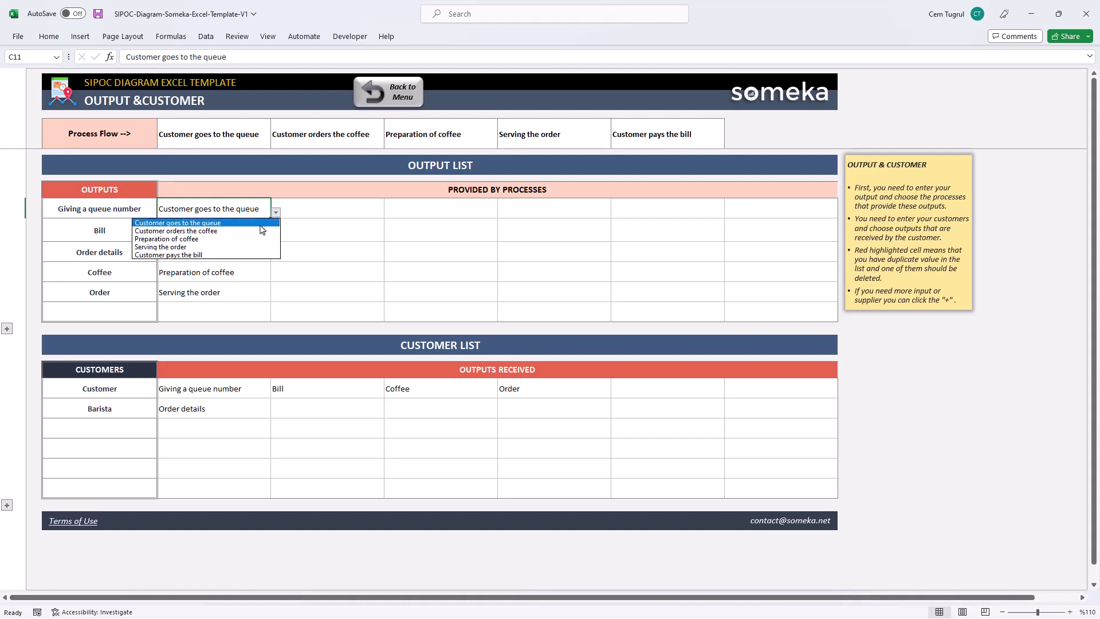
pyautogui.click(322, 211)
pyautogui.click(335, 229)
pyautogui.click(389, 235)
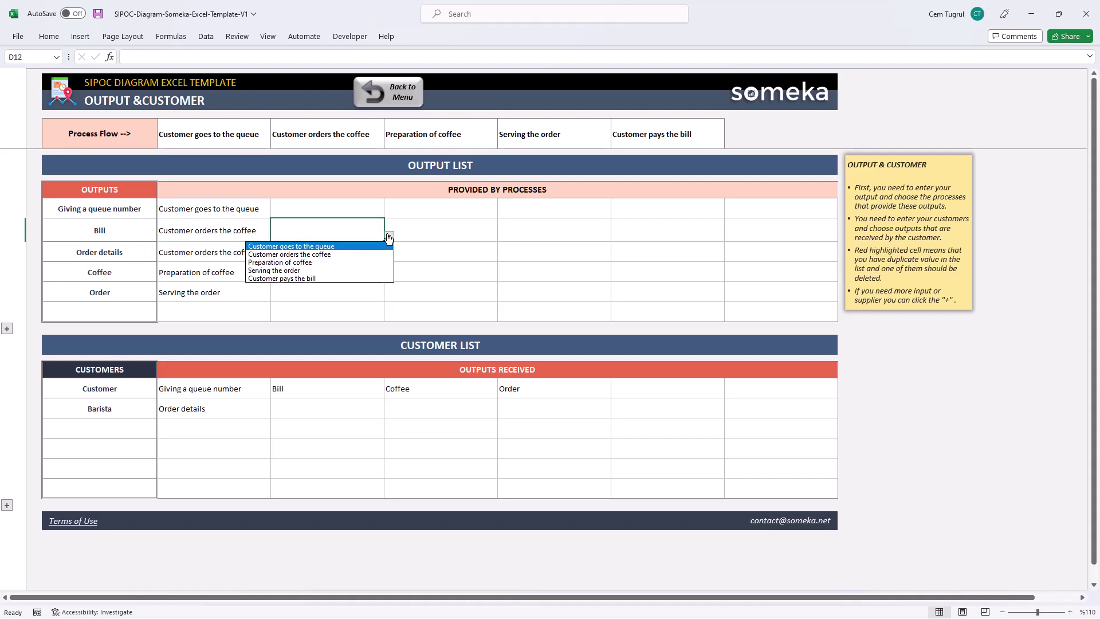
pyautogui.click(345, 279)
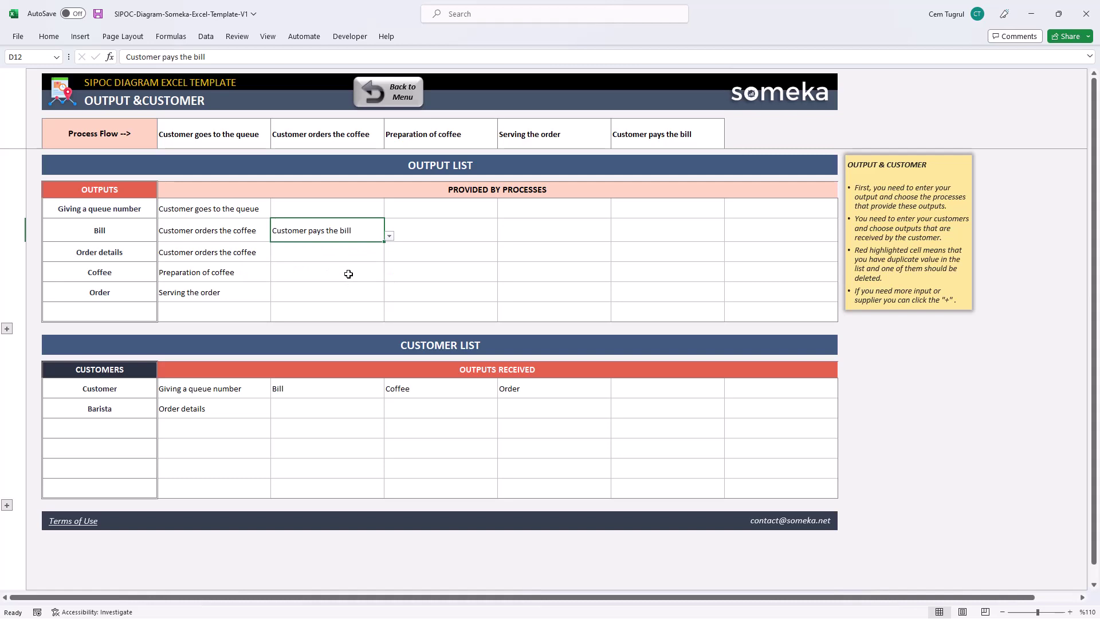
# - Add Order details and Order as outputs the Barista customer receives
pyautogui.click(143, 407)
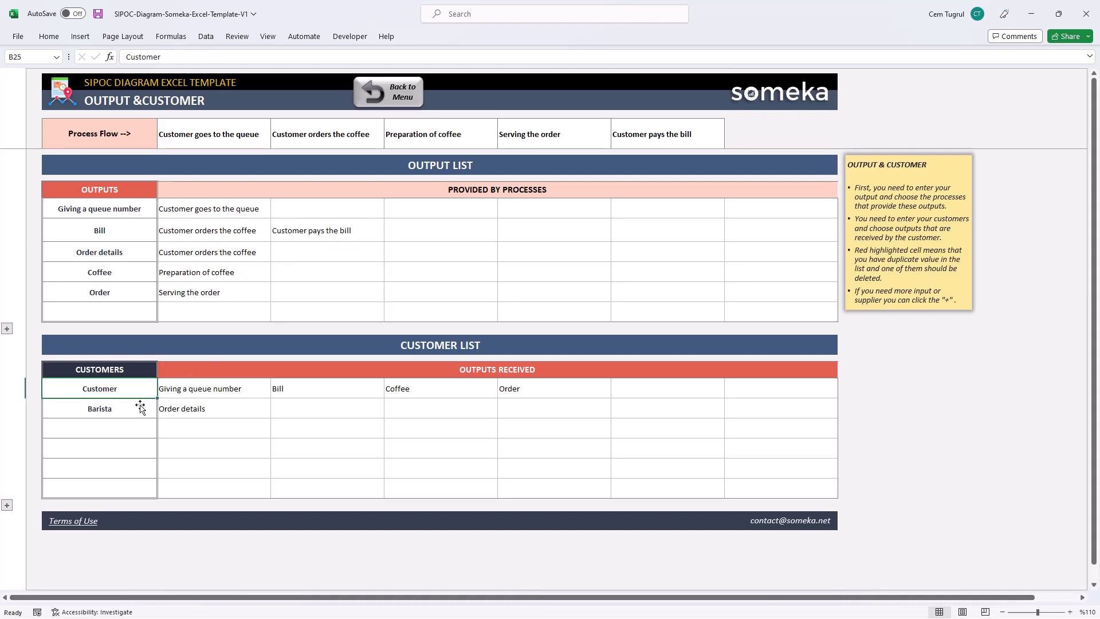
pyautogui.click(138, 439)
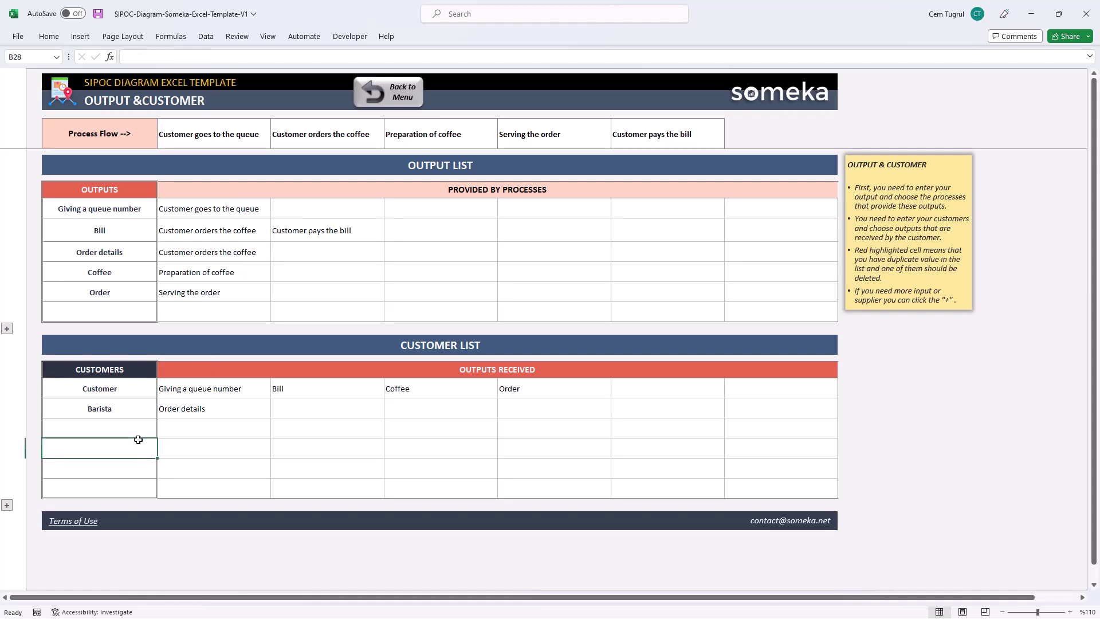
pyautogui.click(372, 410)
pyautogui.click(389, 412)
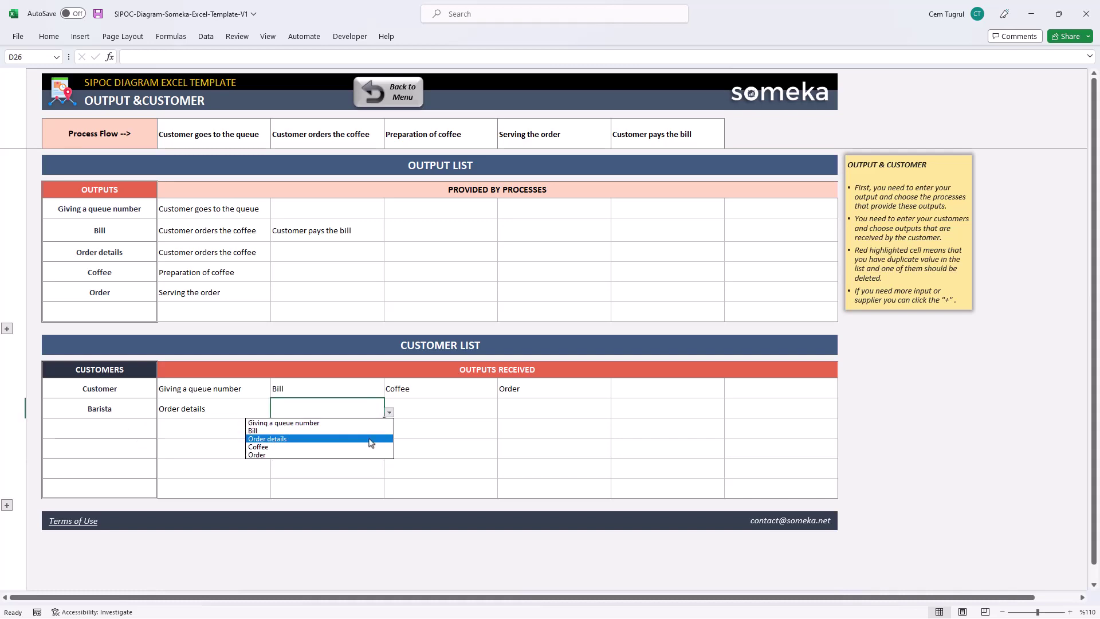
pyautogui.click(369, 439)
pyautogui.click(389, 412)
pyautogui.click(366, 455)
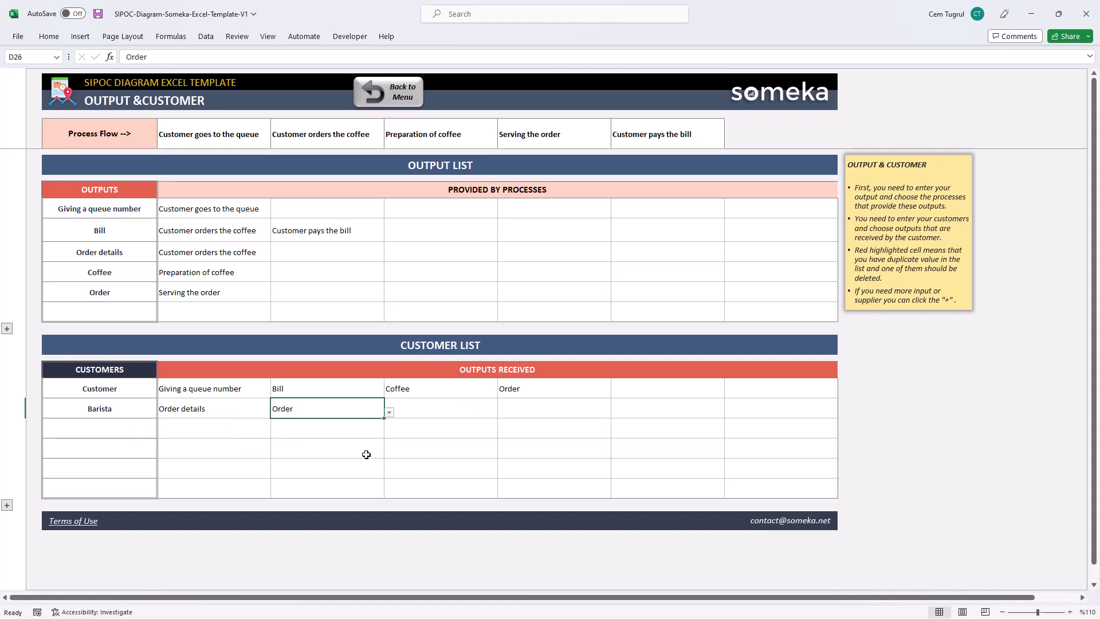
# - Leave the next Barista output slot empty and go back to the main menu
pyautogui.click(436, 409)
pyautogui.click(502, 412)
pyautogui.click(502, 412)
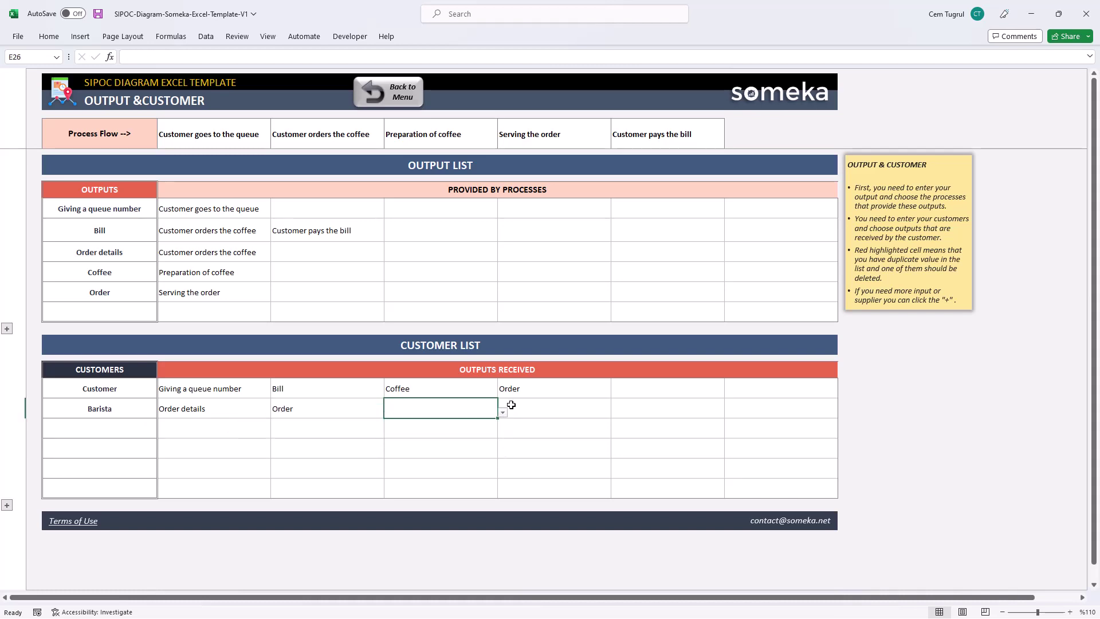
pyautogui.click(388, 97)
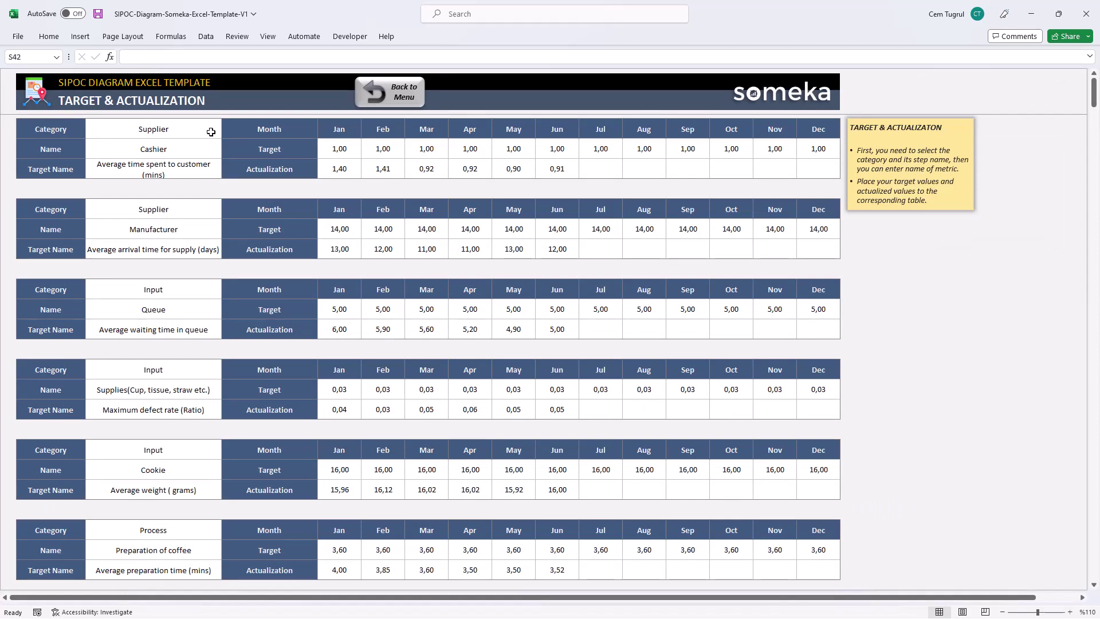
# - Keep the first metric's category as Supplier and change its step from Cashier to Customer
pyautogui.click(211, 132)
pyautogui.click(226, 132)
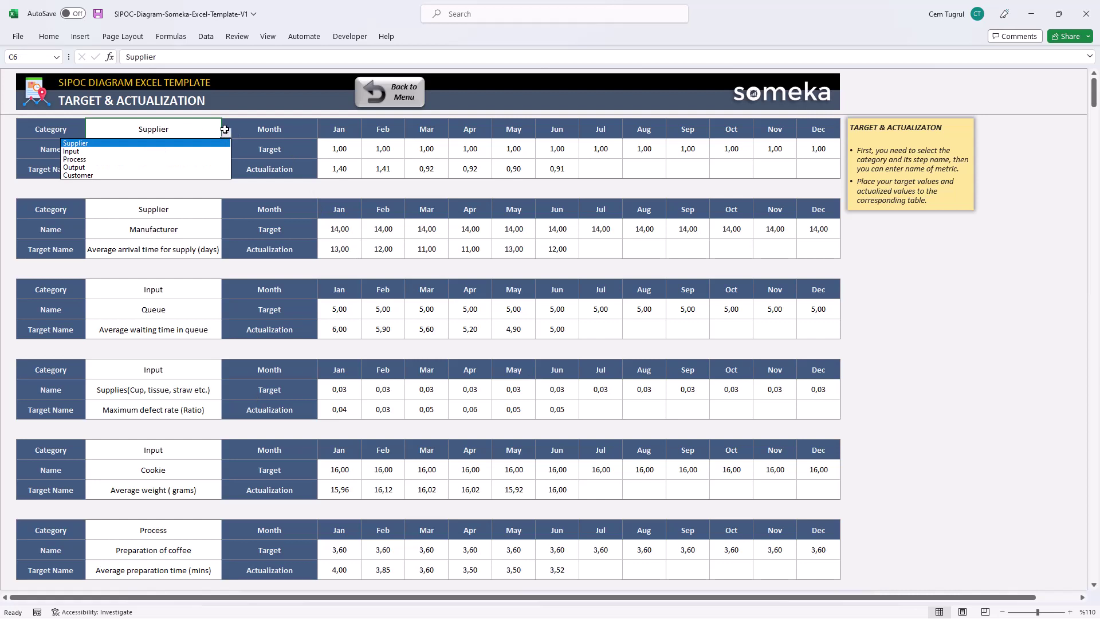
pyautogui.click(209, 158)
pyautogui.click(226, 133)
pyautogui.click(211, 143)
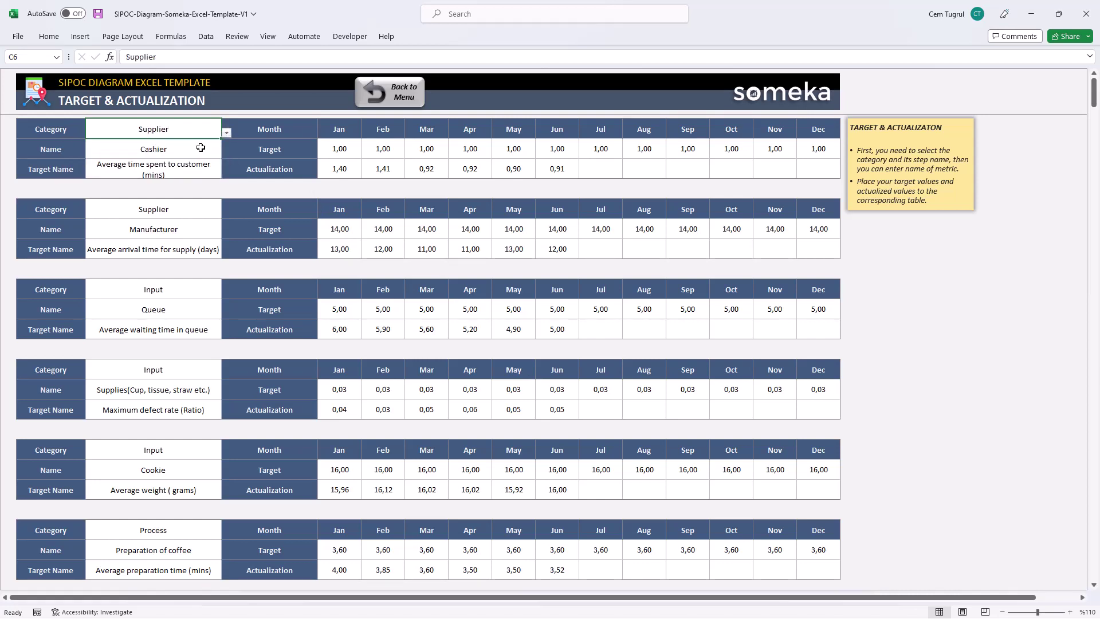
pyautogui.click(200, 148)
pyautogui.click(226, 153)
pyautogui.click(188, 175)
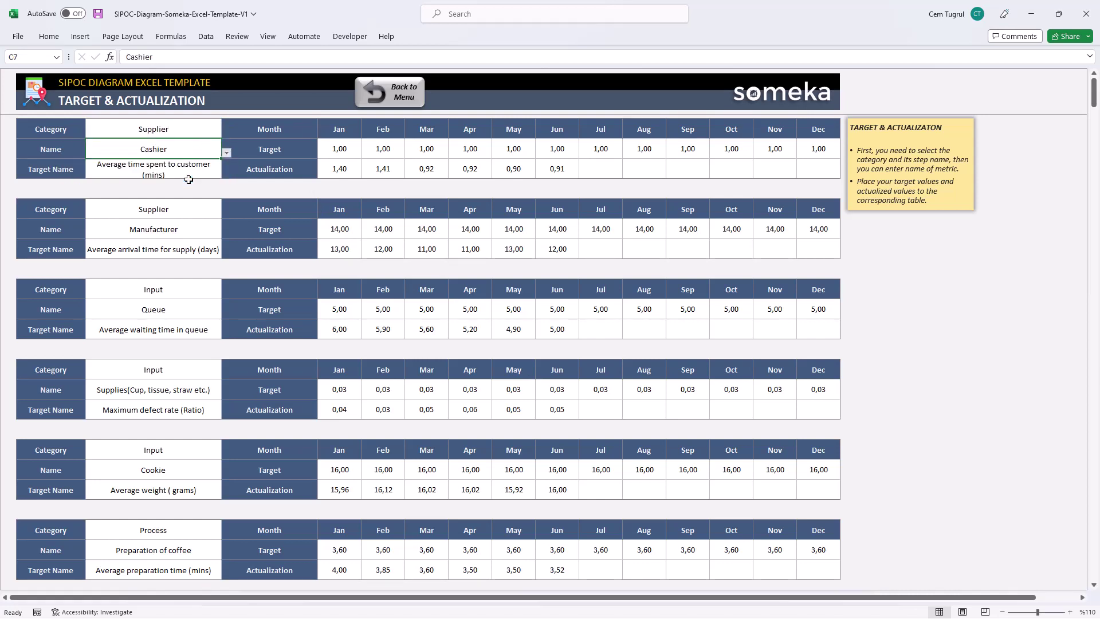
pyautogui.click(226, 152)
pyautogui.click(204, 163)
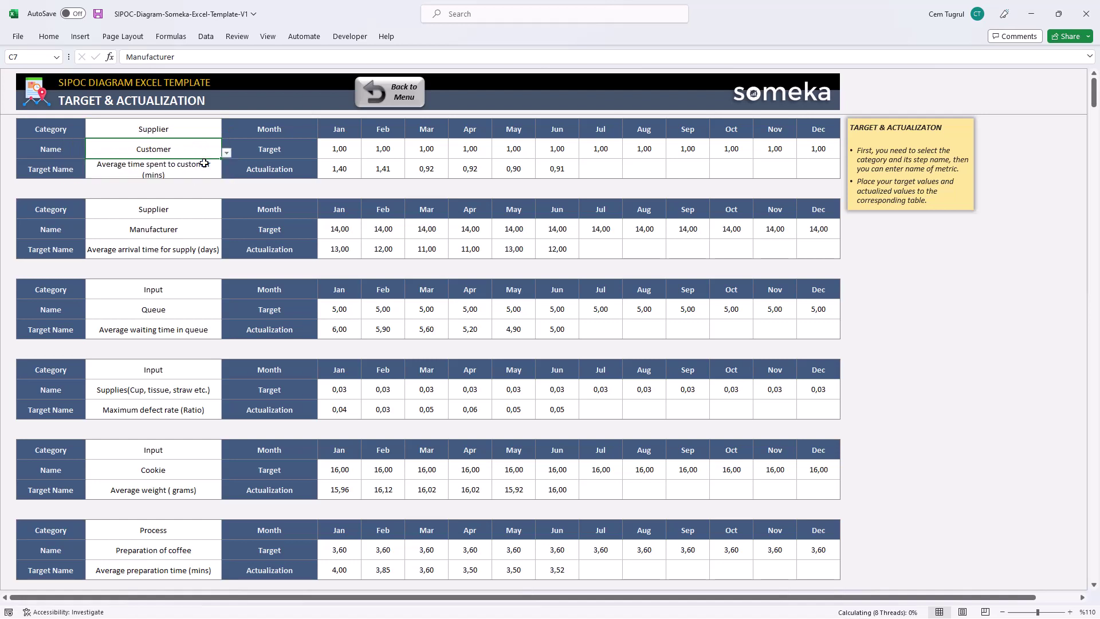
pyautogui.click(194, 170)
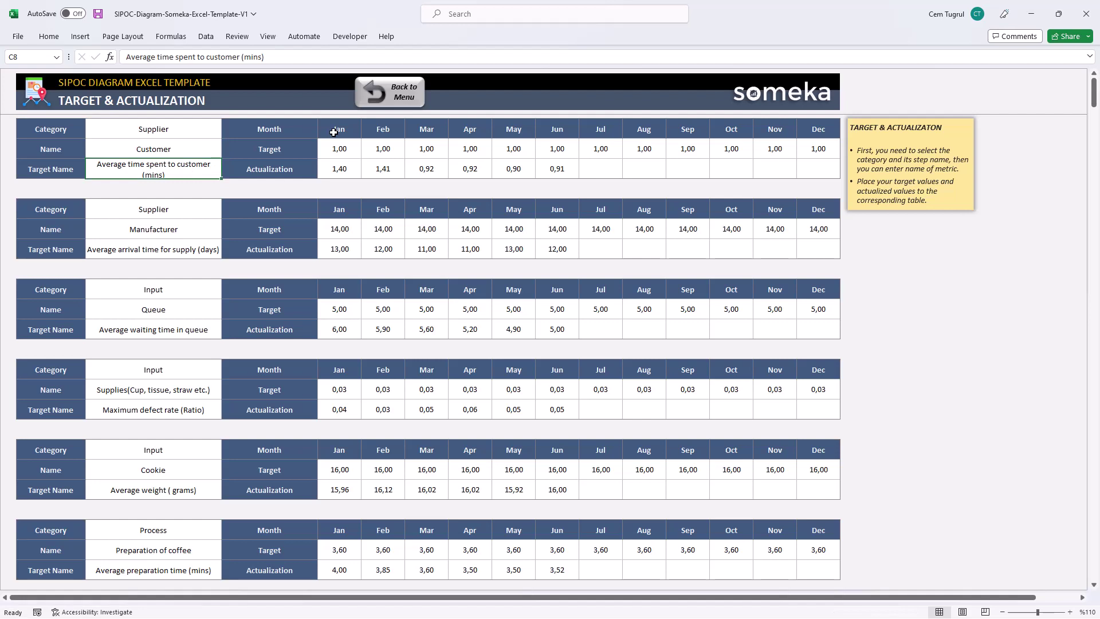
# - Re-enter 1,4 as the January actual, then open the Action List sheet
pyautogui.moveTo(345, 149); pyautogui.dragTo(770, 163)
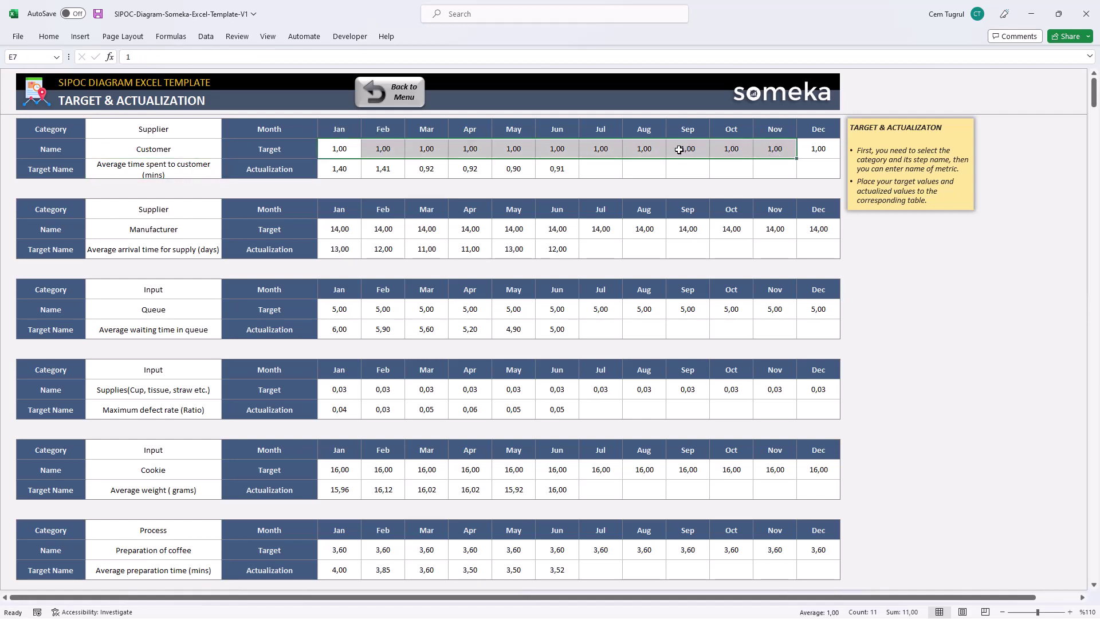
pyautogui.click(356, 169)
pyautogui.write('1,4')
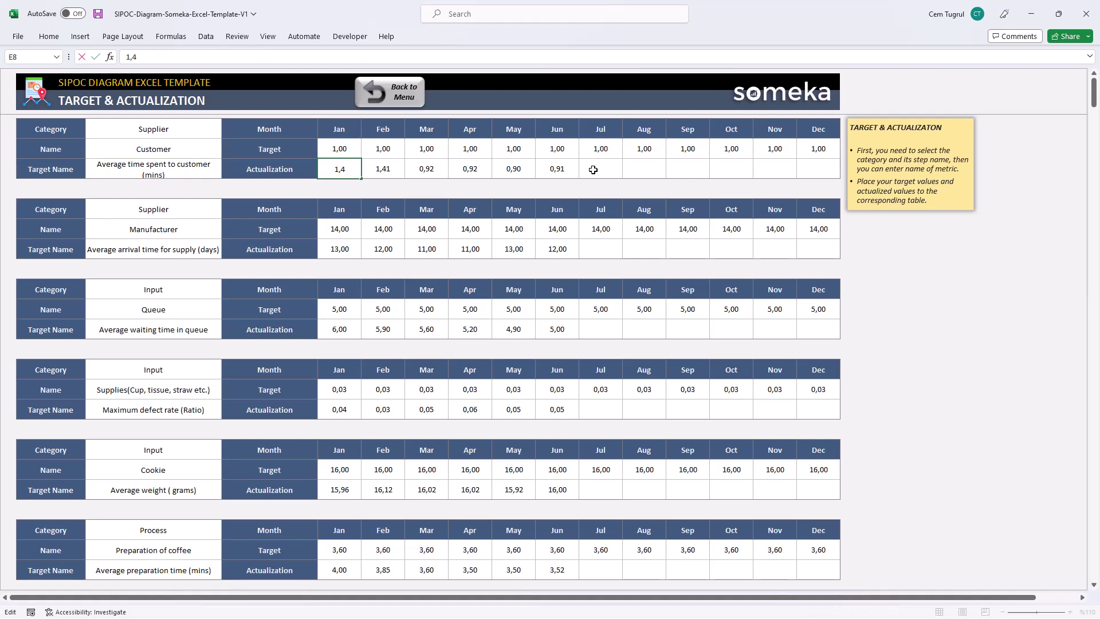
pyautogui.moveTo(592, 169); pyautogui.dragTo(344, 172)
pyautogui.click(344, 175)
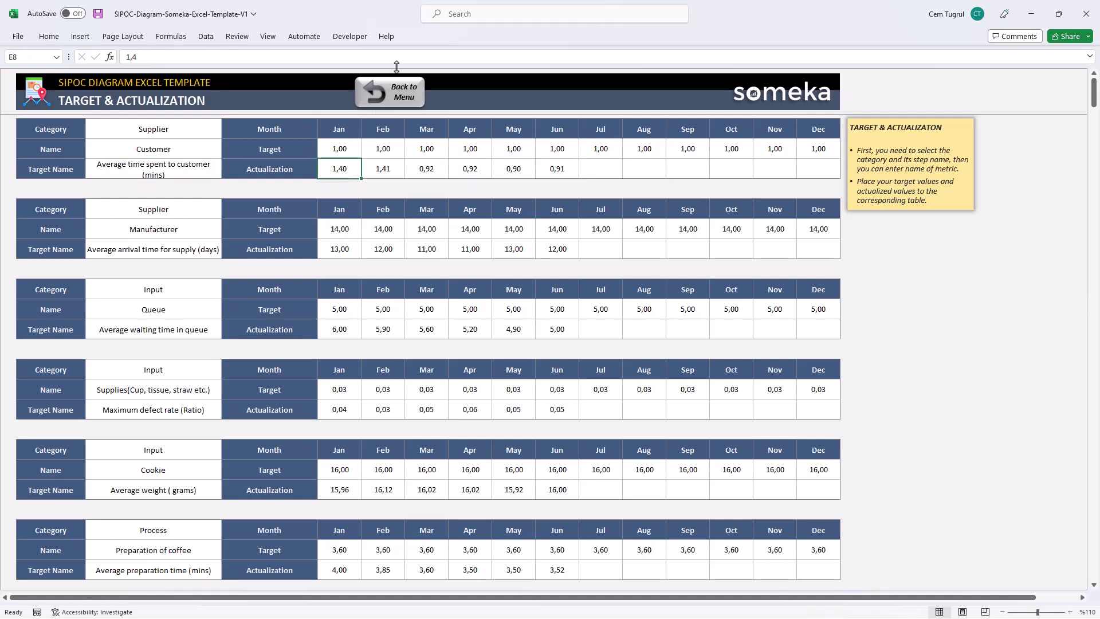
pyautogui.click(394, 91)
pyautogui.click(287, 442)
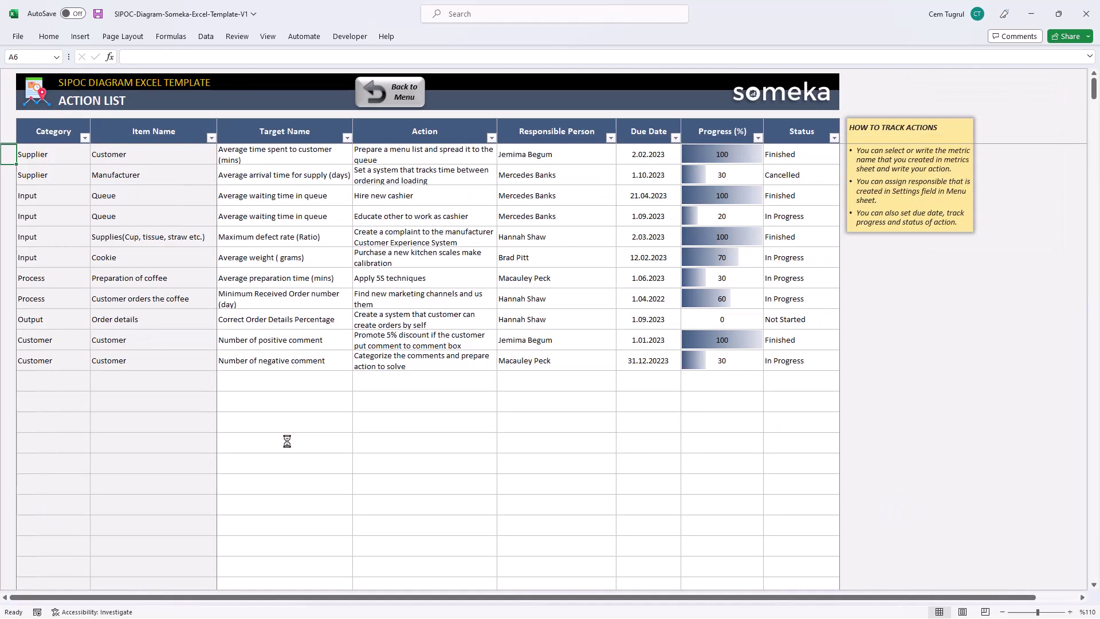
# - Add a 'Hire more staff' action for Average waiting time in queue with a responsible person
pyautogui.click(333, 381)
pyautogui.click(358, 388)
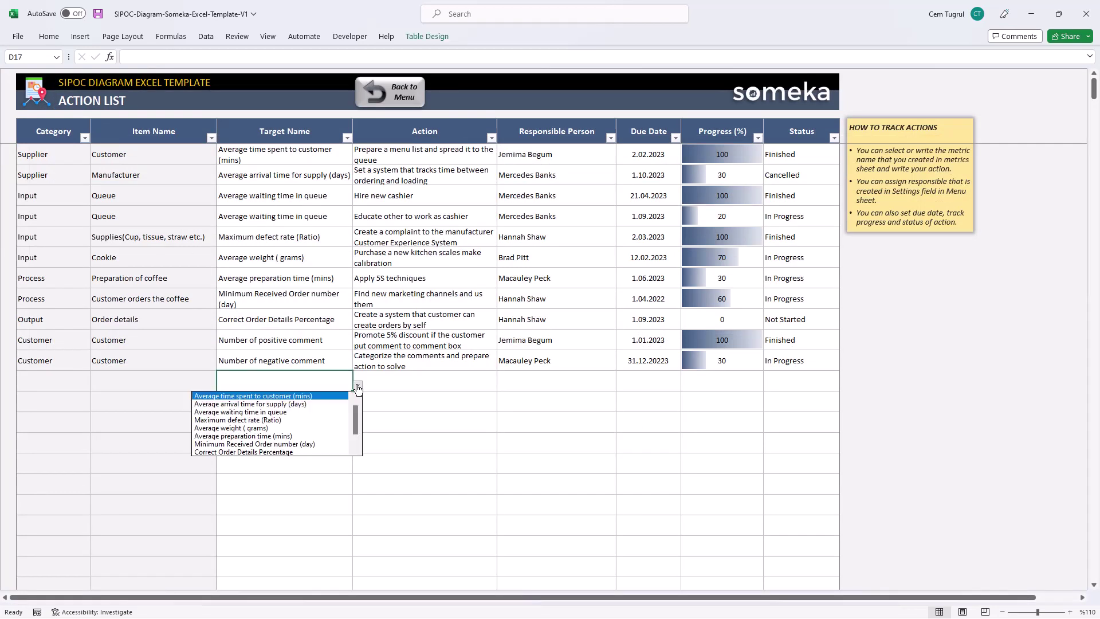
pyautogui.click(318, 412)
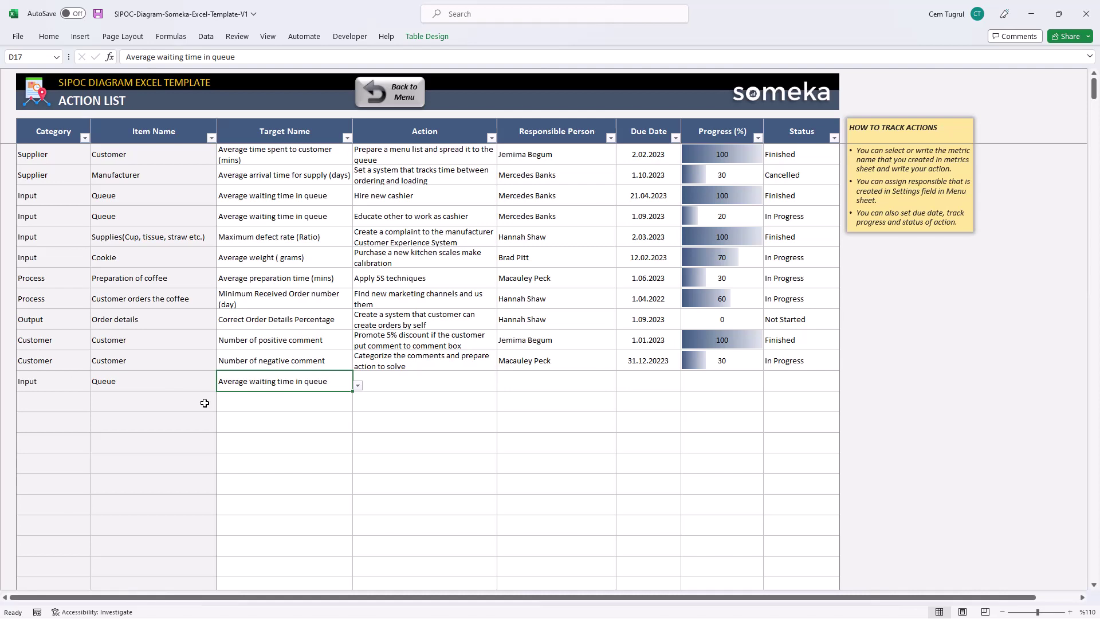
pyautogui.click(427, 380)
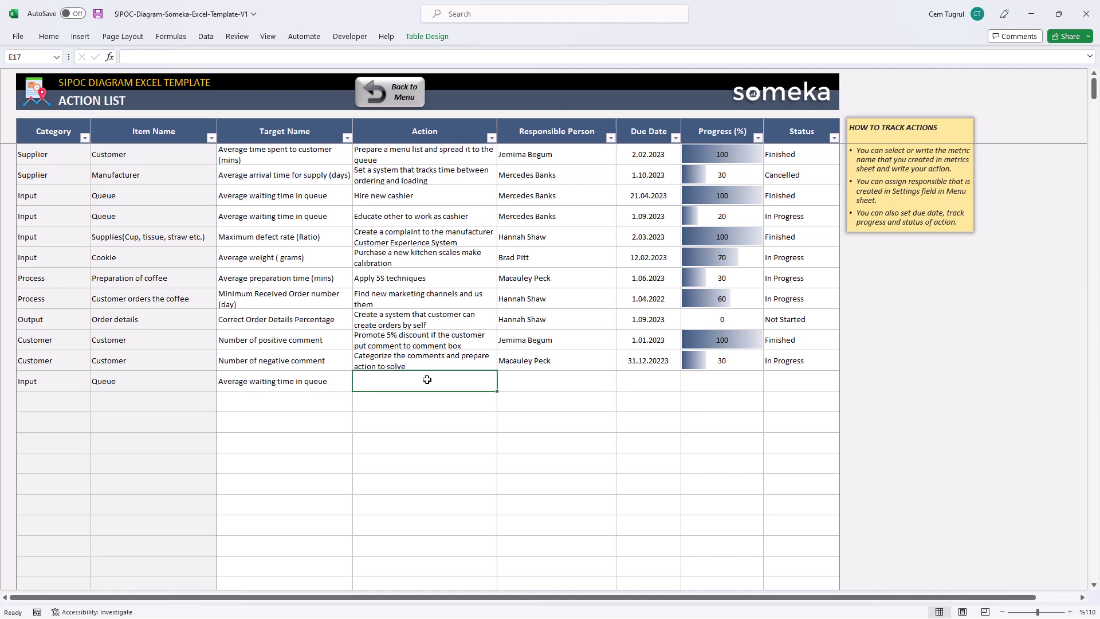
pyautogui.write('Hire more st')
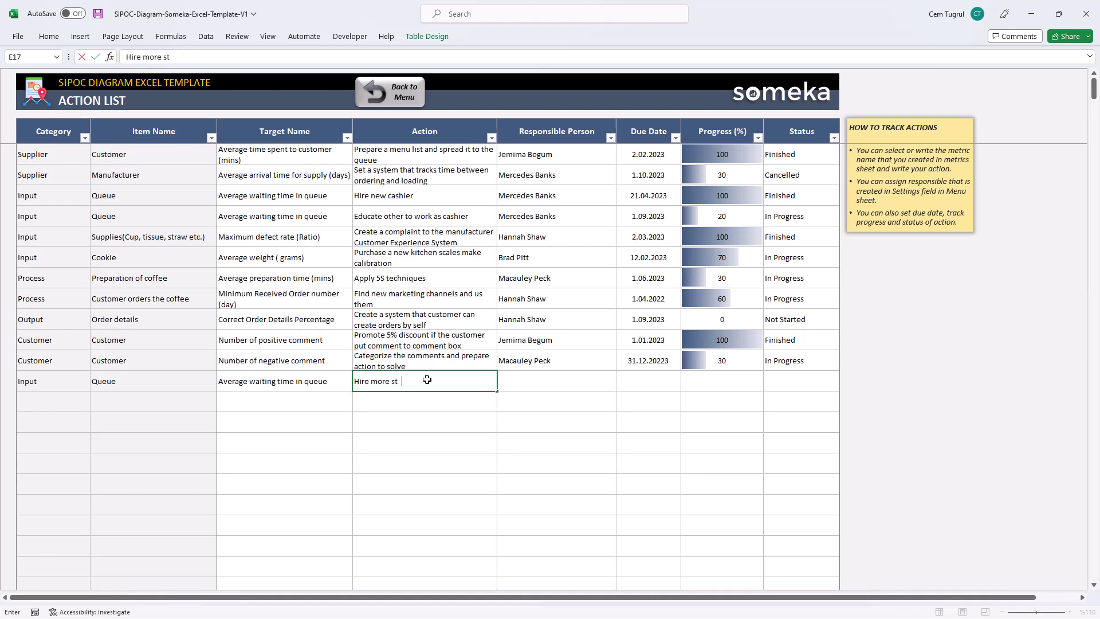
pyautogui.write('aff')
pyautogui.click(576, 379)
pyautogui.click(621, 385)
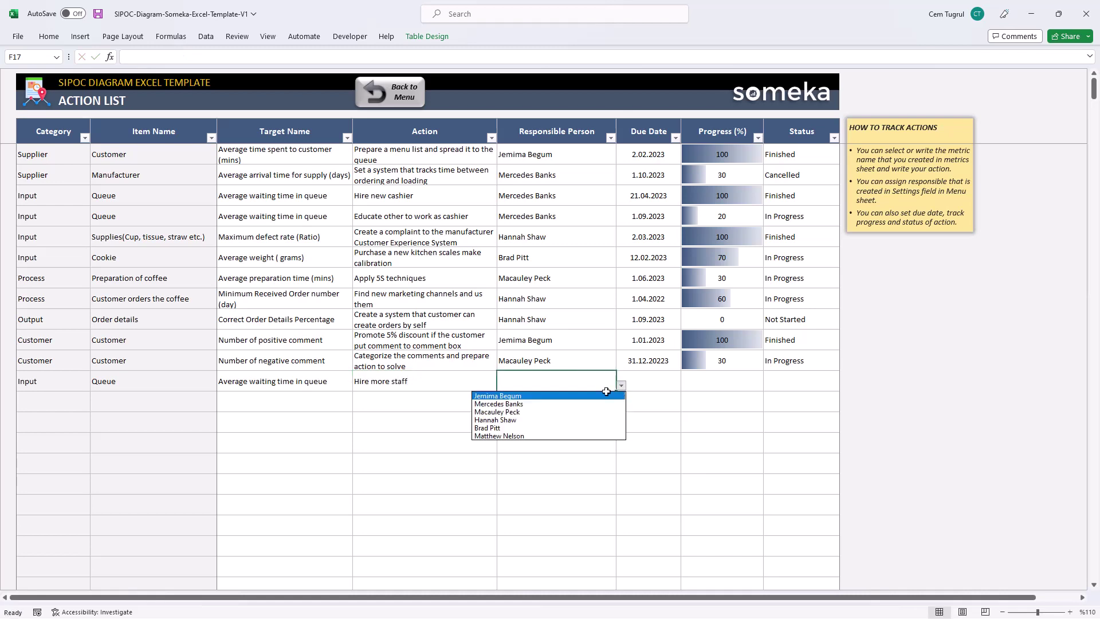
pyautogui.click(543, 435)
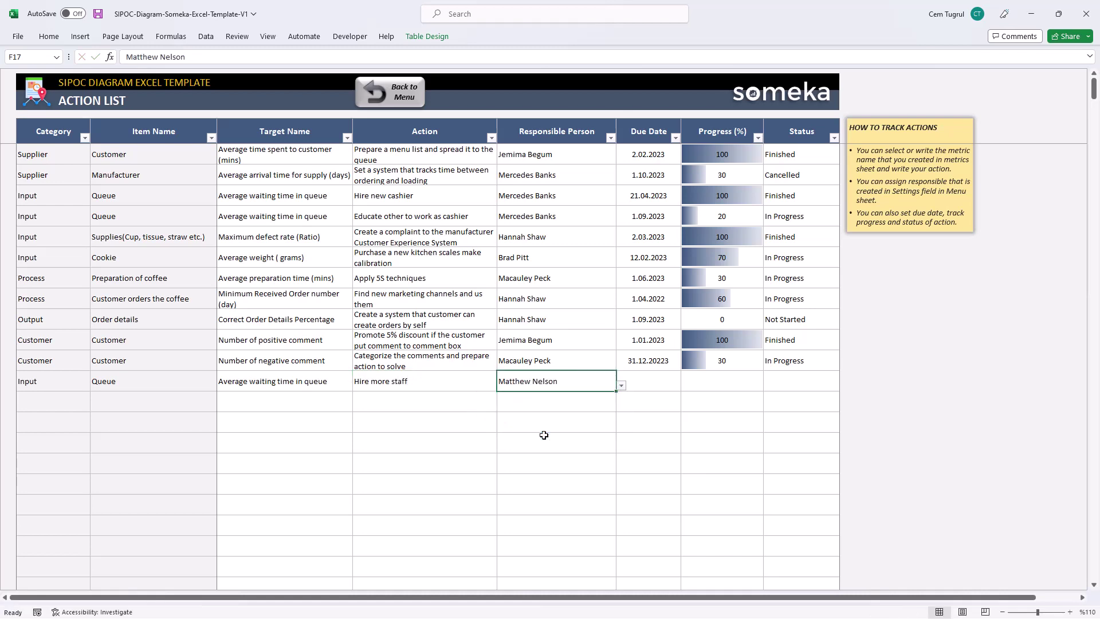
# - Give the new action due date 12.12.2022, 50% progress and In Progress status, then return to the menu
pyautogui.click(649, 383)
pyautogui.write('12.12.2022')
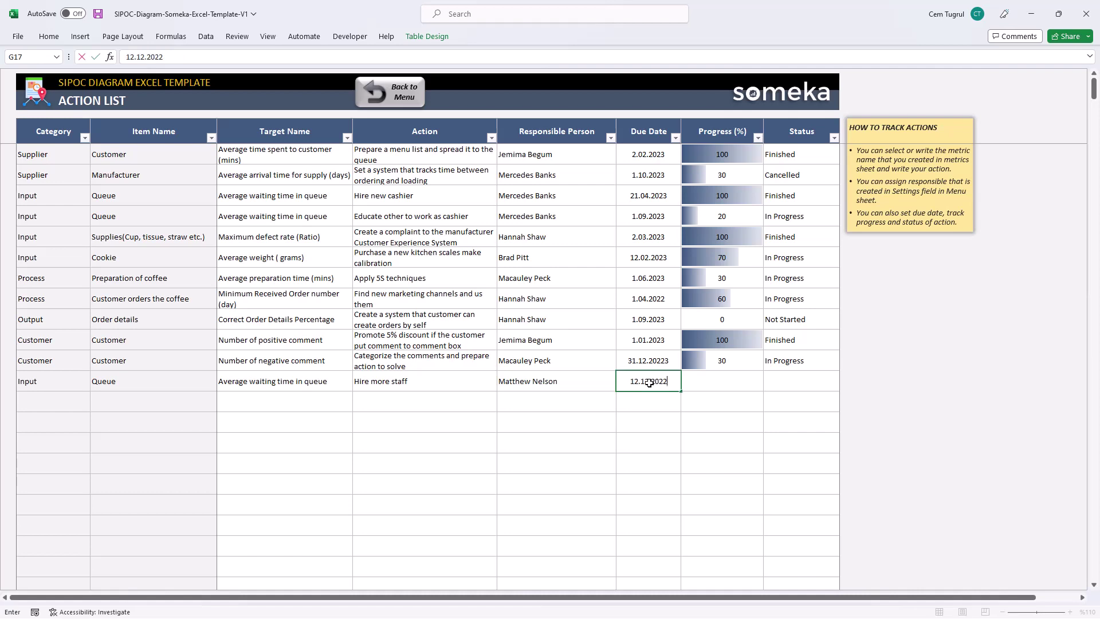
pyautogui.click(748, 382)
pyautogui.click(768, 385)
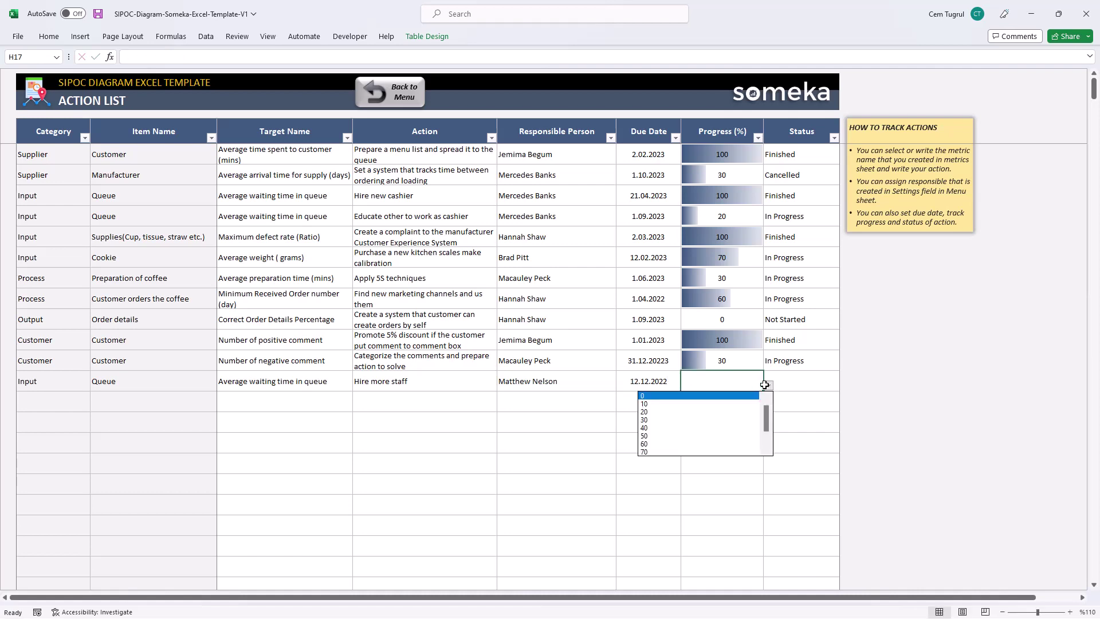
pyautogui.click(712, 433)
pyautogui.click(795, 383)
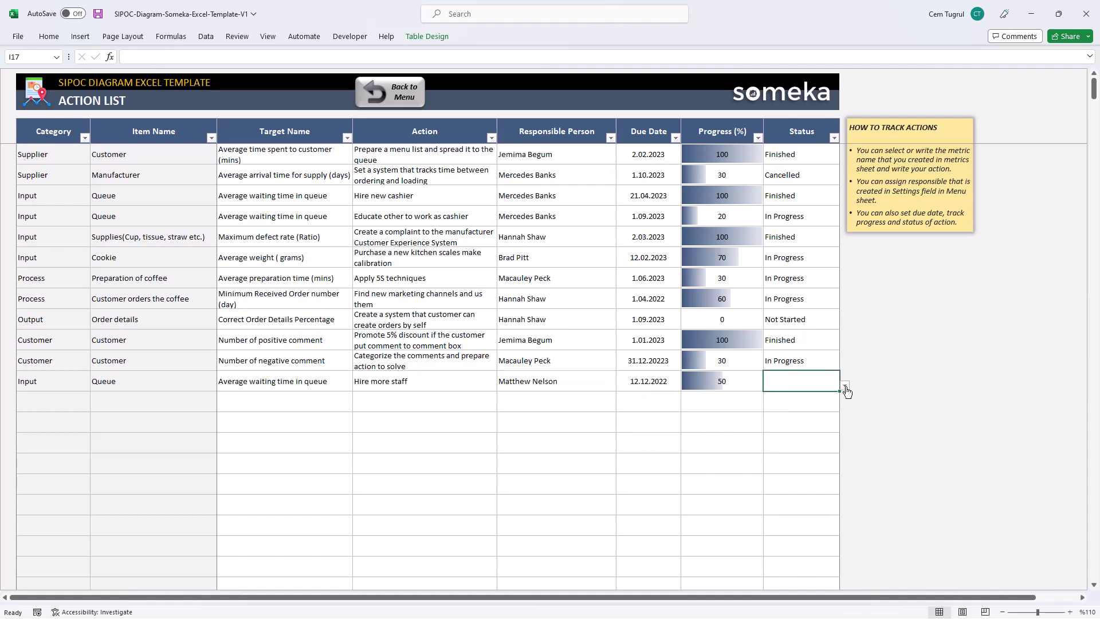
pyautogui.click(846, 386)
pyautogui.click(810, 405)
pyautogui.click(389, 92)
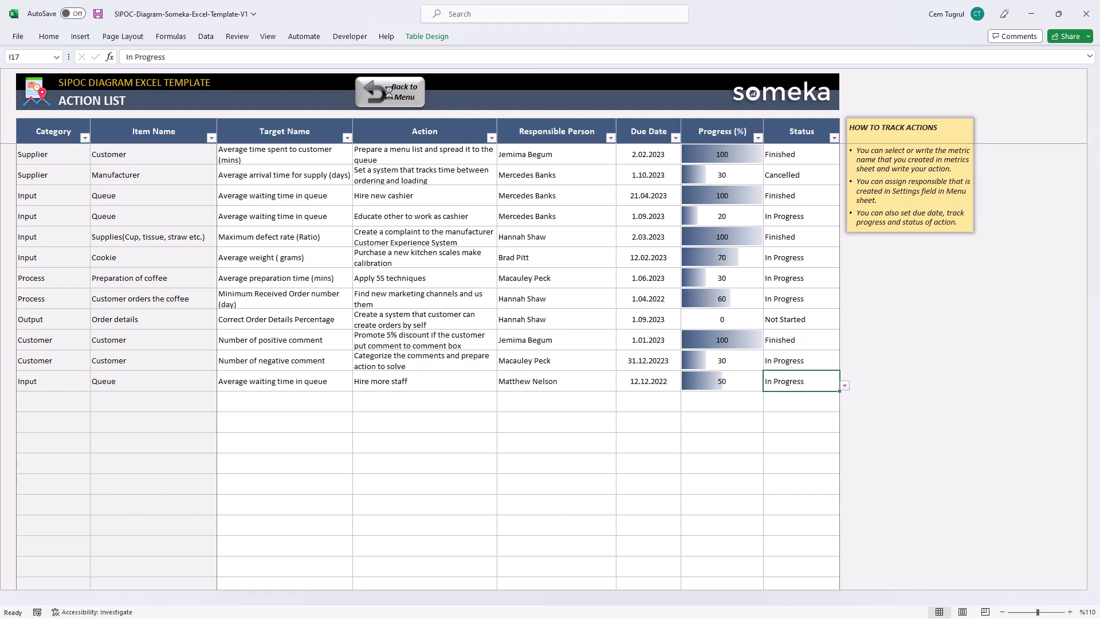
# - Review the generated SIPOC diagram, then switch to the Dashboard sheet
pyautogui.click(560, 365)
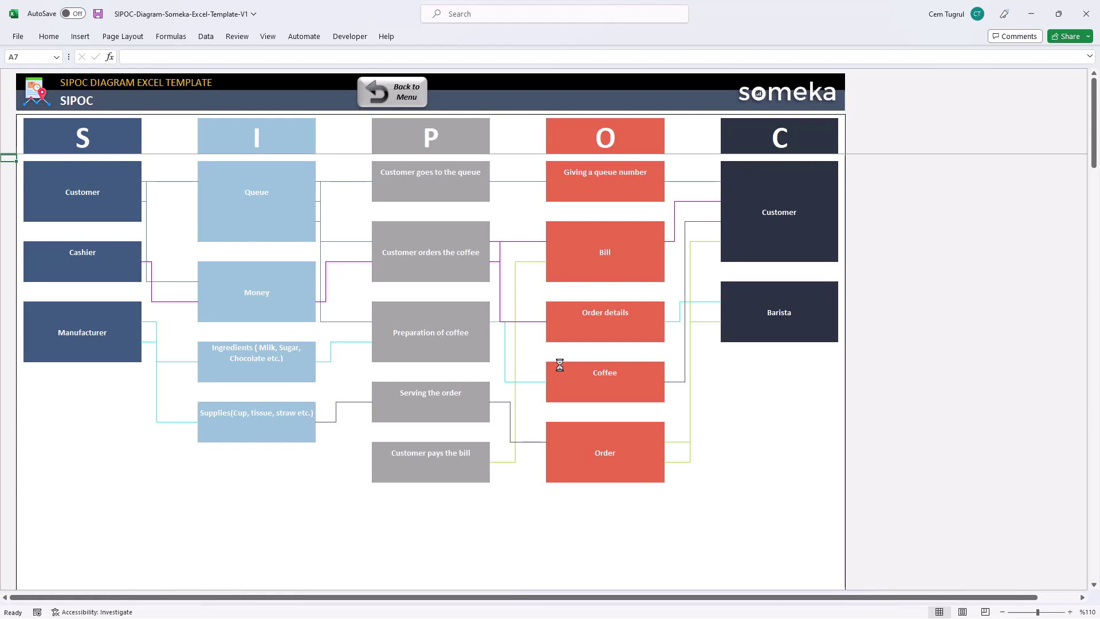
pyautogui.click(410, 98)
pyautogui.click(564, 415)
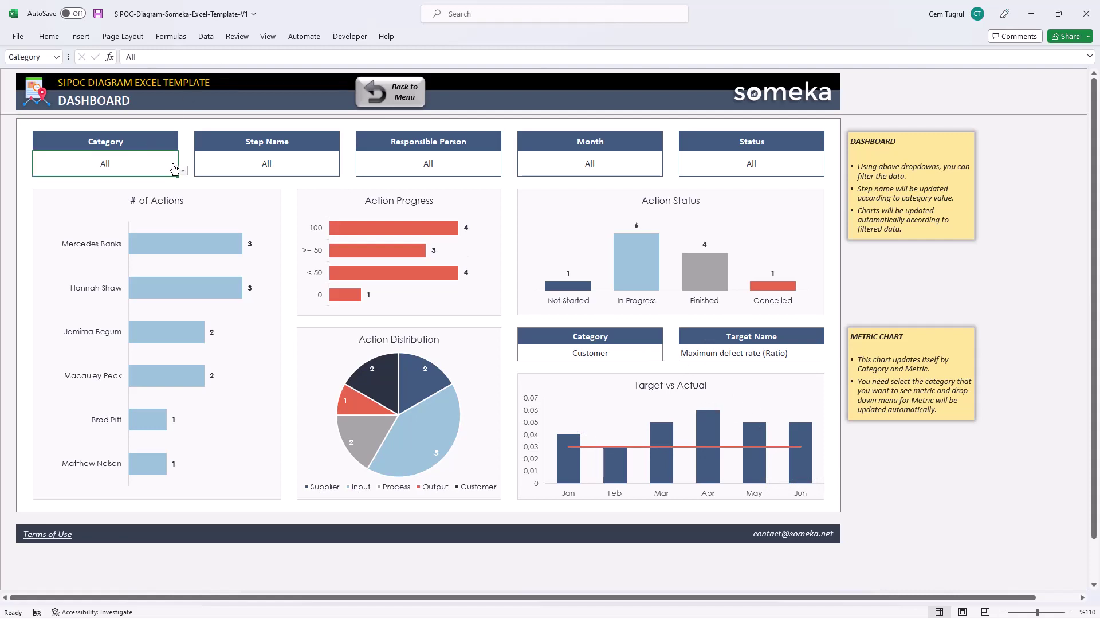
pyautogui.click(182, 170)
pyautogui.click(86, 186)
pyautogui.click(183, 170)
pyautogui.click(86, 196)
pyautogui.click(304, 176)
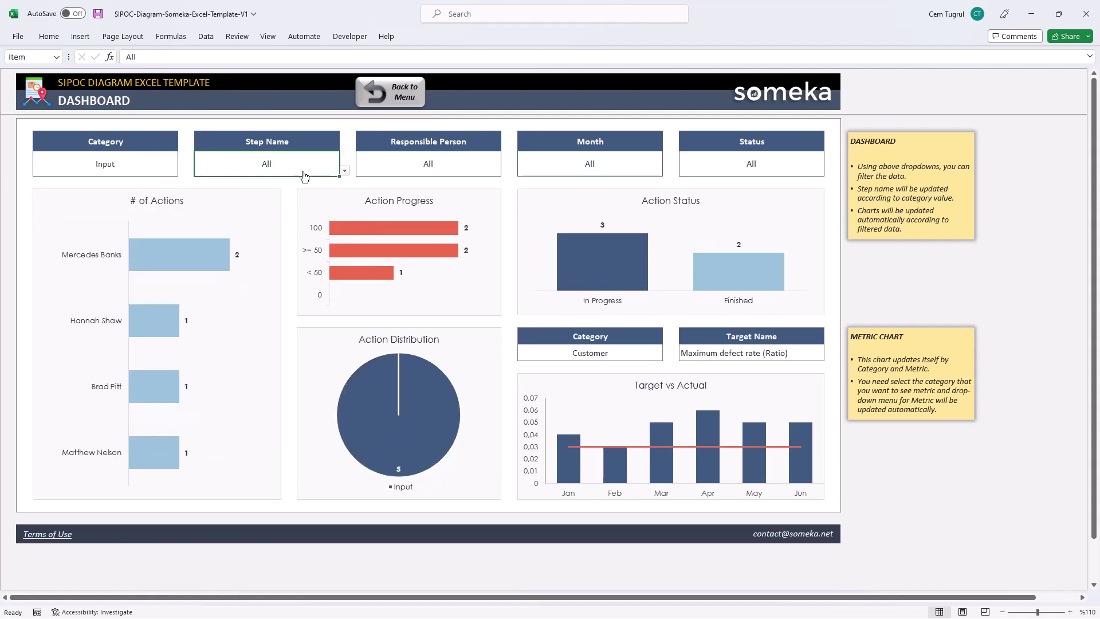
pyautogui.click(114, 166)
pyautogui.click(183, 170)
pyautogui.click(144, 204)
pyautogui.click(308, 173)
pyautogui.click(345, 170)
pyautogui.click(230, 196)
pyautogui.click(345, 170)
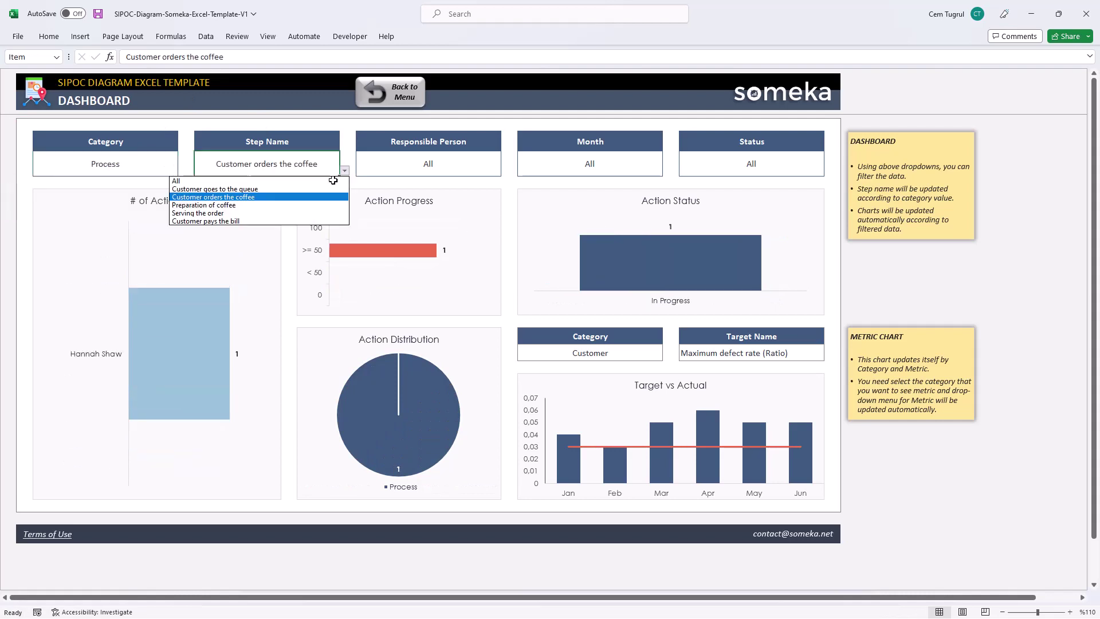
pyautogui.click(333, 189)
pyautogui.click(345, 170)
pyautogui.click(295, 180)
pyautogui.click(172, 172)
pyautogui.click(183, 170)
pyautogui.click(86, 180)
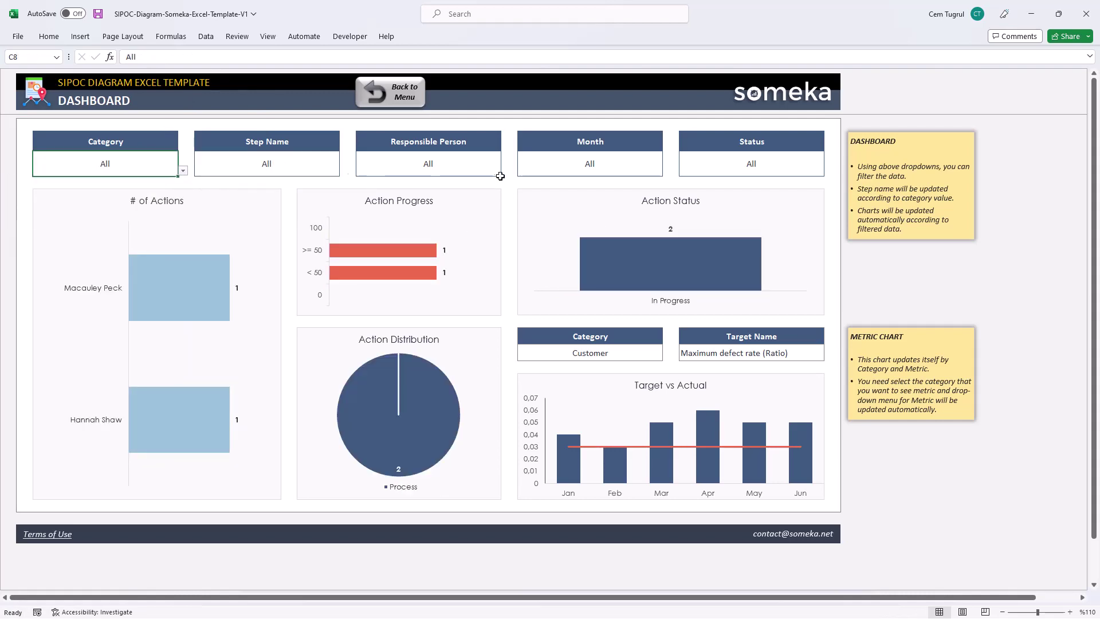
pyautogui.click(506, 170)
pyautogui.click(436, 195)
pyautogui.click(506, 171)
pyautogui.click(435, 189)
pyautogui.click(506, 170)
pyautogui.click(436, 184)
pyautogui.click(506, 170)
pyautogui.click(436, 201)
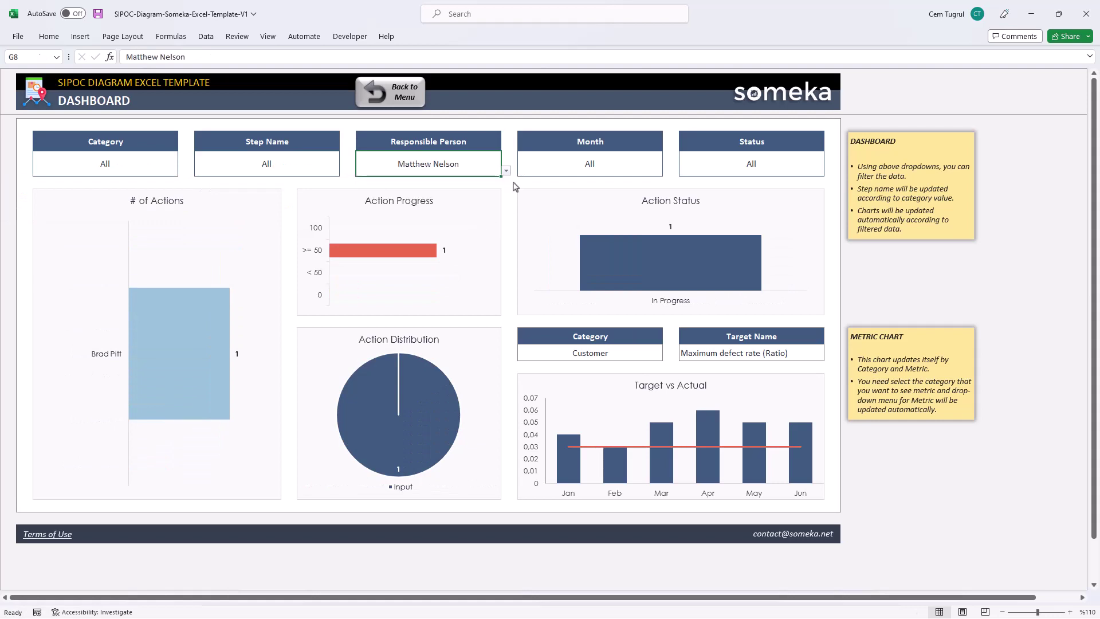
pyautogui.click(505, 170)
pyautogui.click(435, 195)
pyautogui.click(505, 171)
pyautogui.click(435, 180)
pyautogui.click(668, 171)
pyautogui.click(573, 204)
pyautogui.click(667, 170)
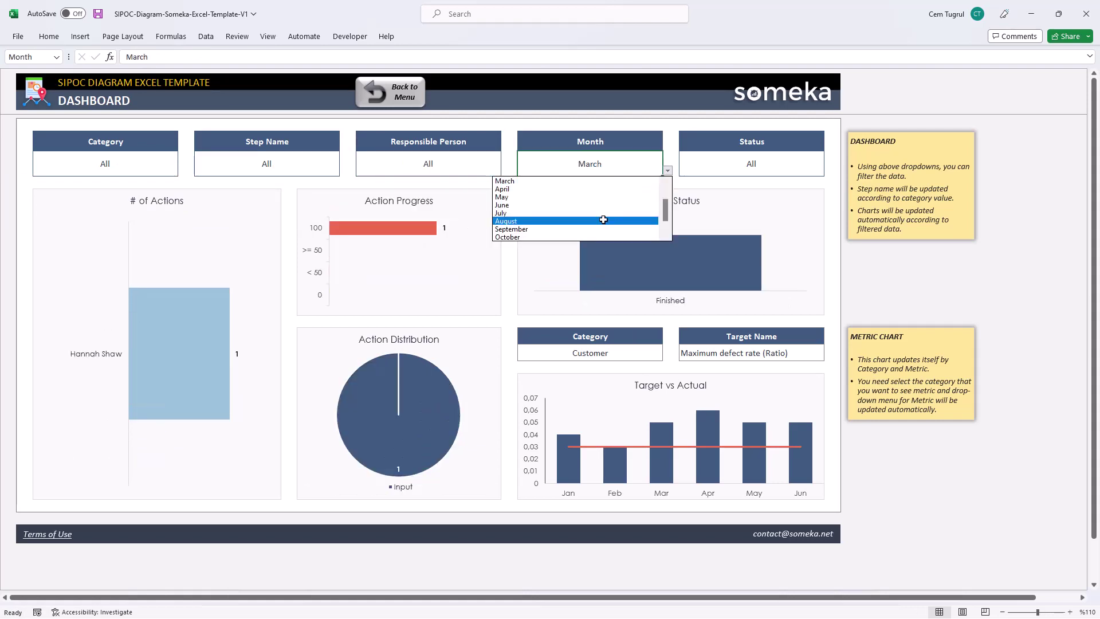
pyautogui.click(603, 219)
pyautogui.click(667, 170)
pyautogui.click(630, 188)
pyautogui.click(667, 170)
pyautogui.click(630, 188)
pyautogui.click(667, 170)
pyautogui.click(573, 180)
pyautogui.click(829, 170)
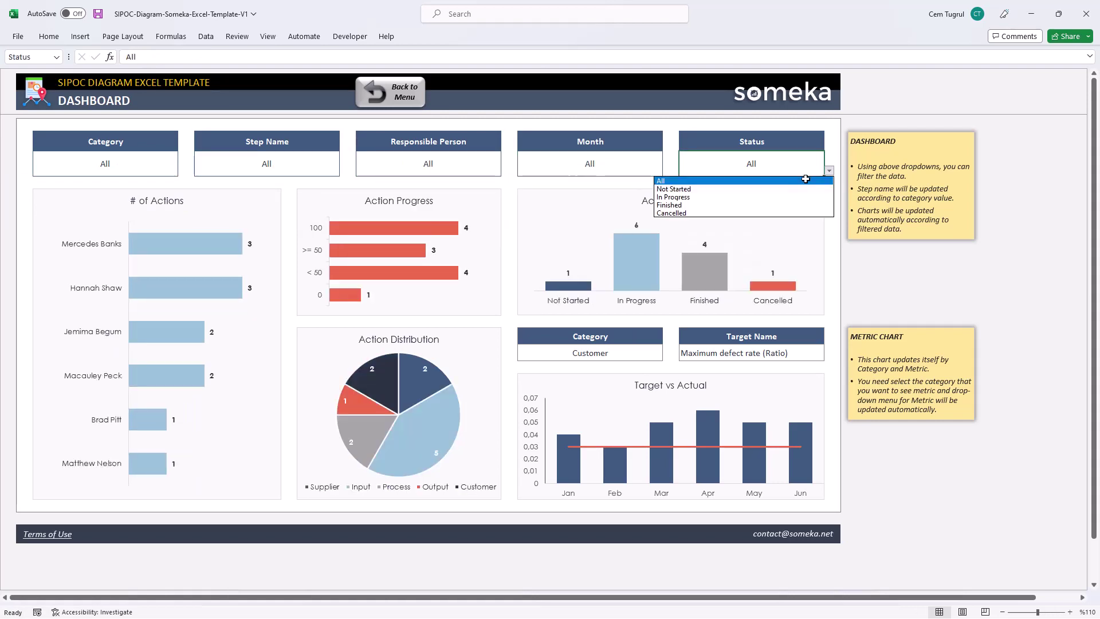
pyautogui.click(797, 196)
pyautogui.click(829, 170)
pyautogui.click(796, 204)
pyautogui.click(829, 170)
pyautogui.click(796, 189)
pyautogui.click(829, 170)
pyautogui.click(796, 180)
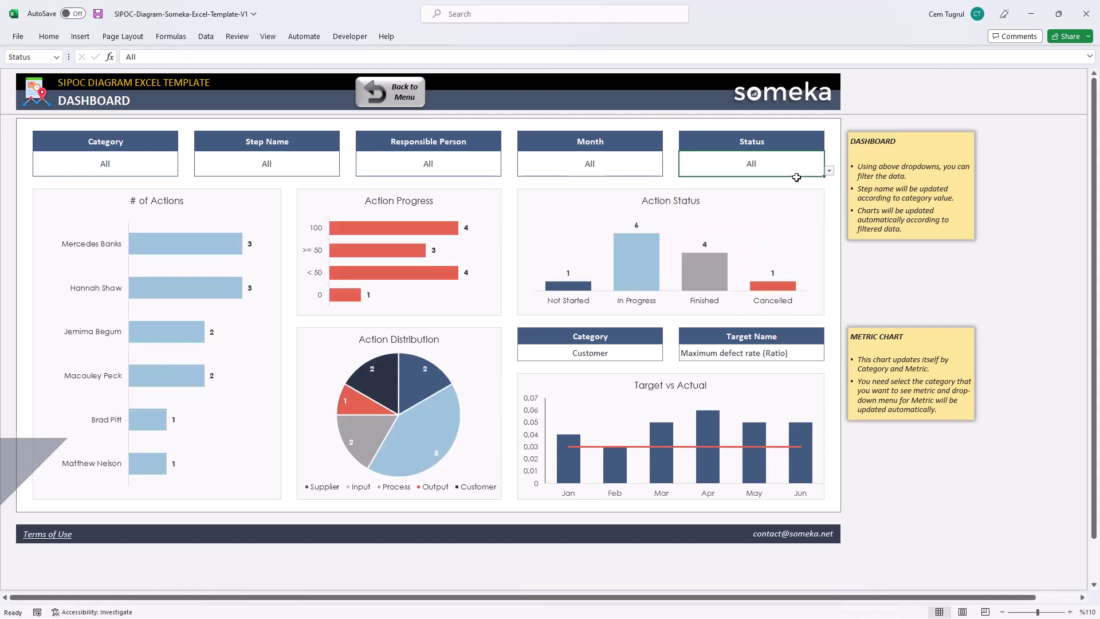